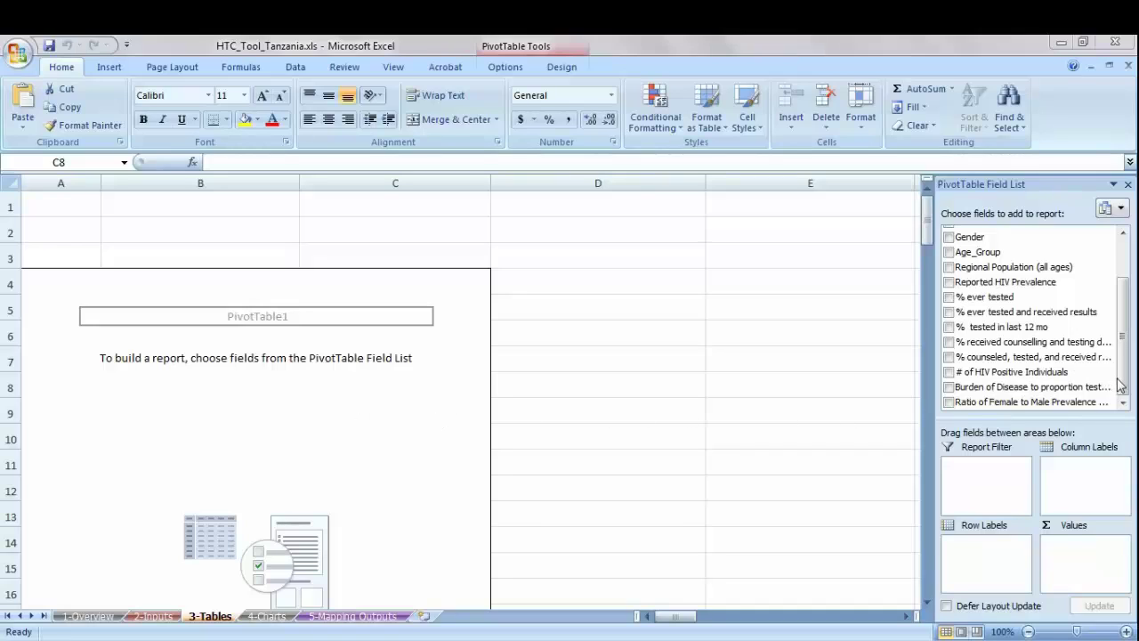
# Step: Hide the PivotTable Field List and display it again
pyautogui.moveTo(1123, 386); pyautogui.dragTo(1126, 281)
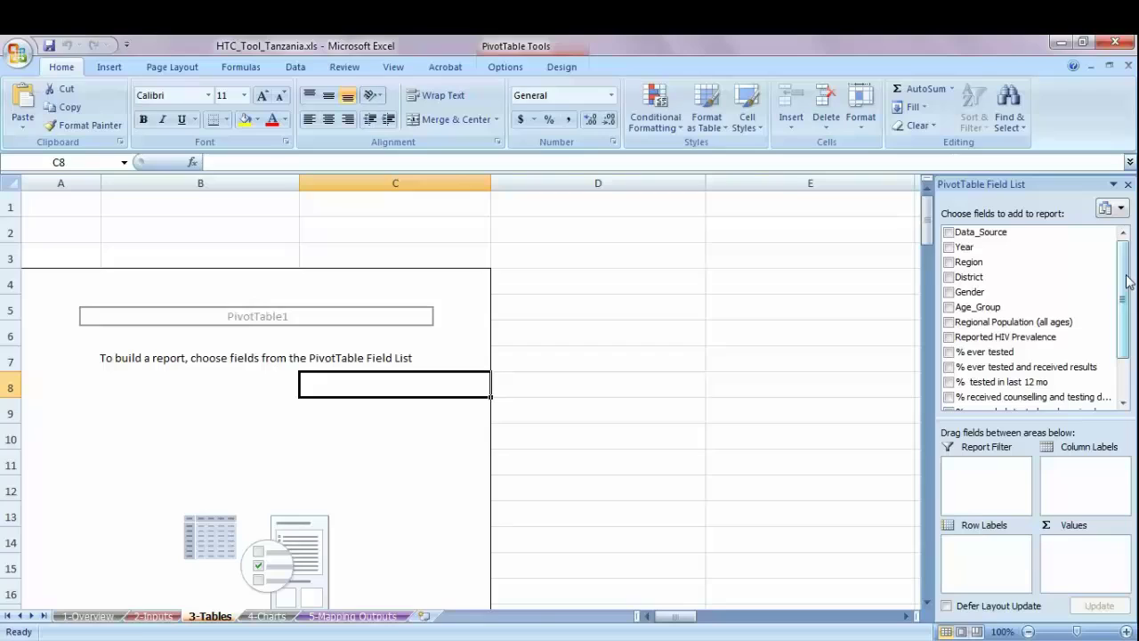
pyautogui.click(1127, 185)
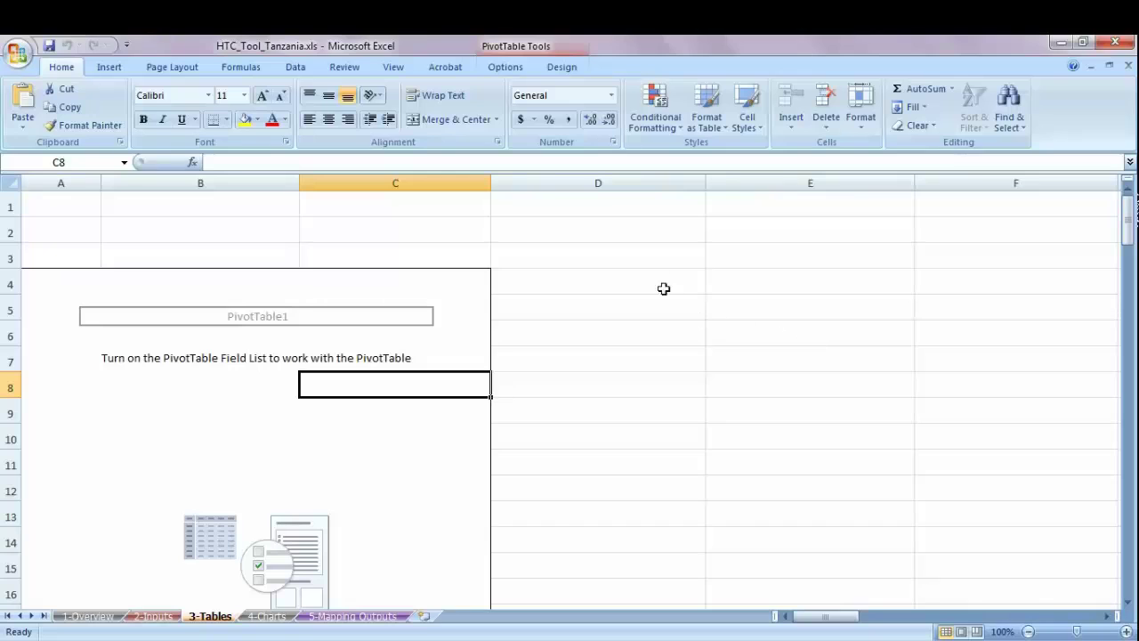
pyautogui.click(508, 69)
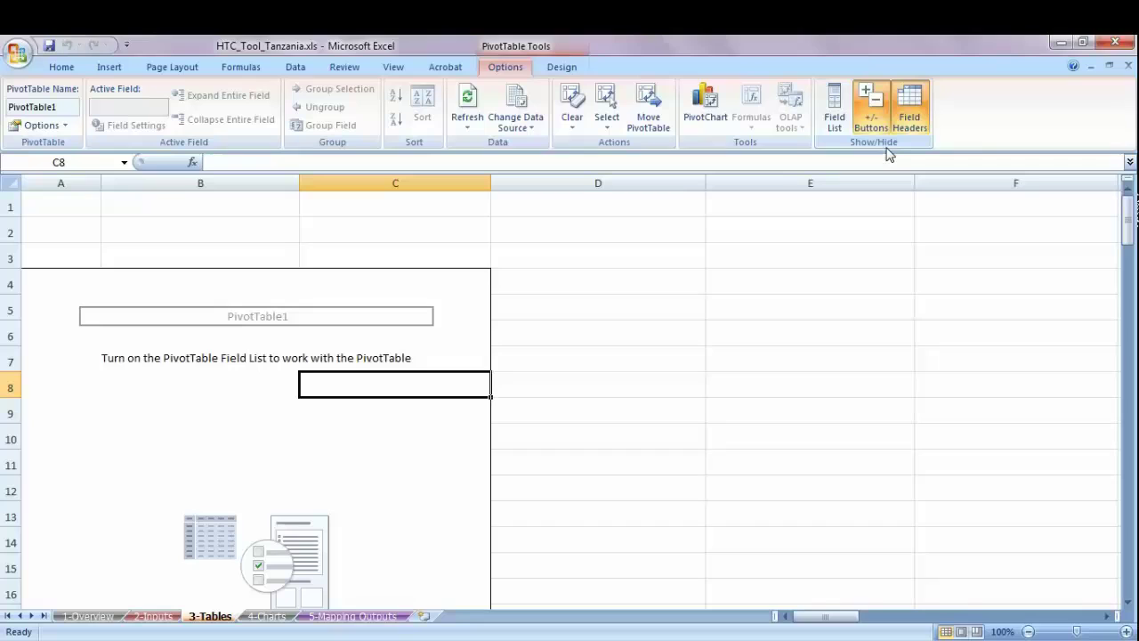
pyautogui.click(835, 122)
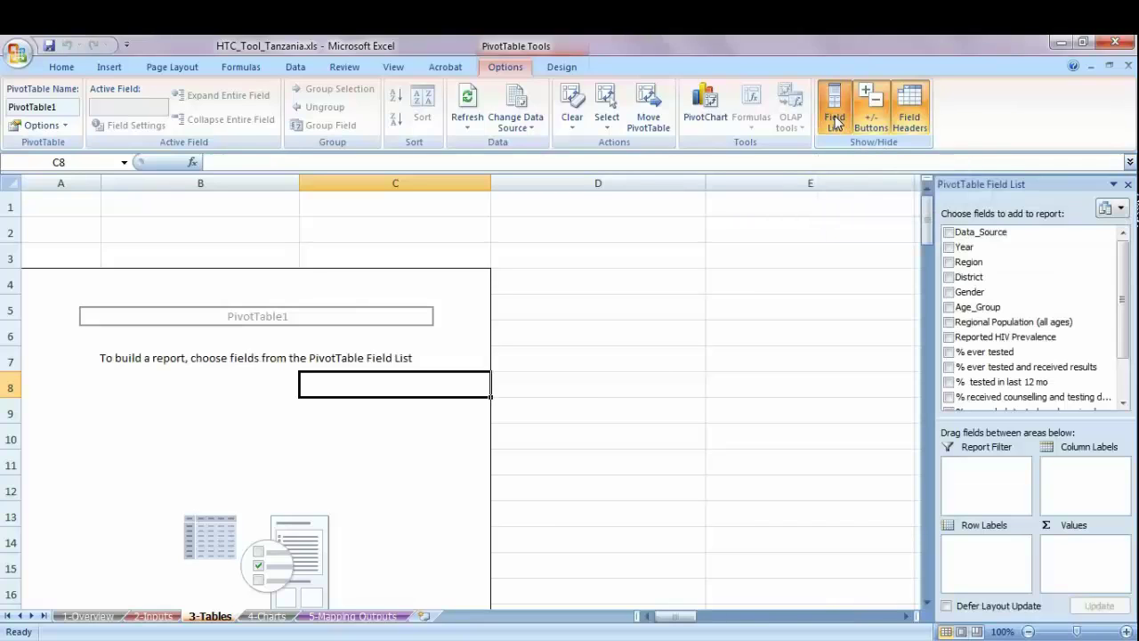
# Step: Hide the field list once more, select cell C11 inside the empty PivotTable, and show the list again
pyautogui.click(1128, 185)
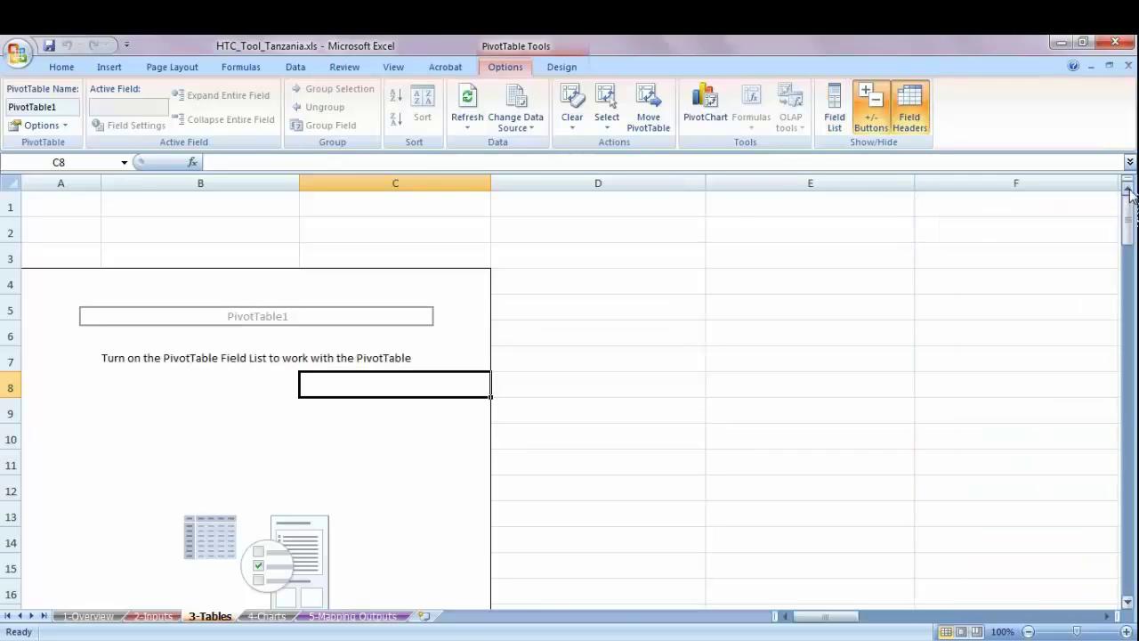
pyautogui.click(361, 469)
pyautogui.rightClick(361, 470)
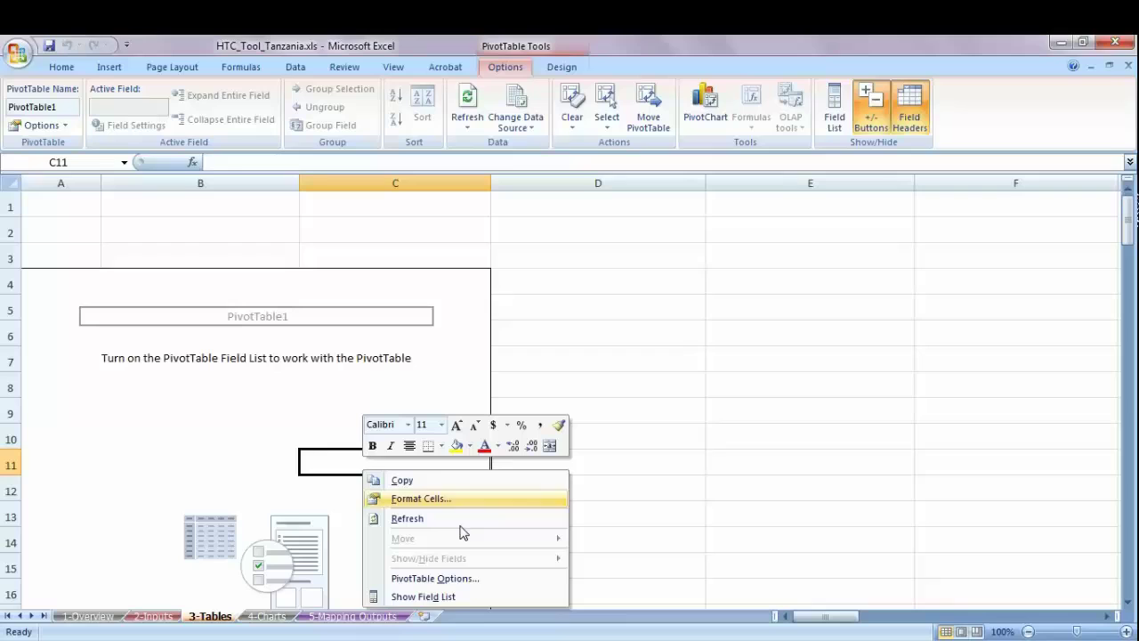
pyautogui.click(461, 598)
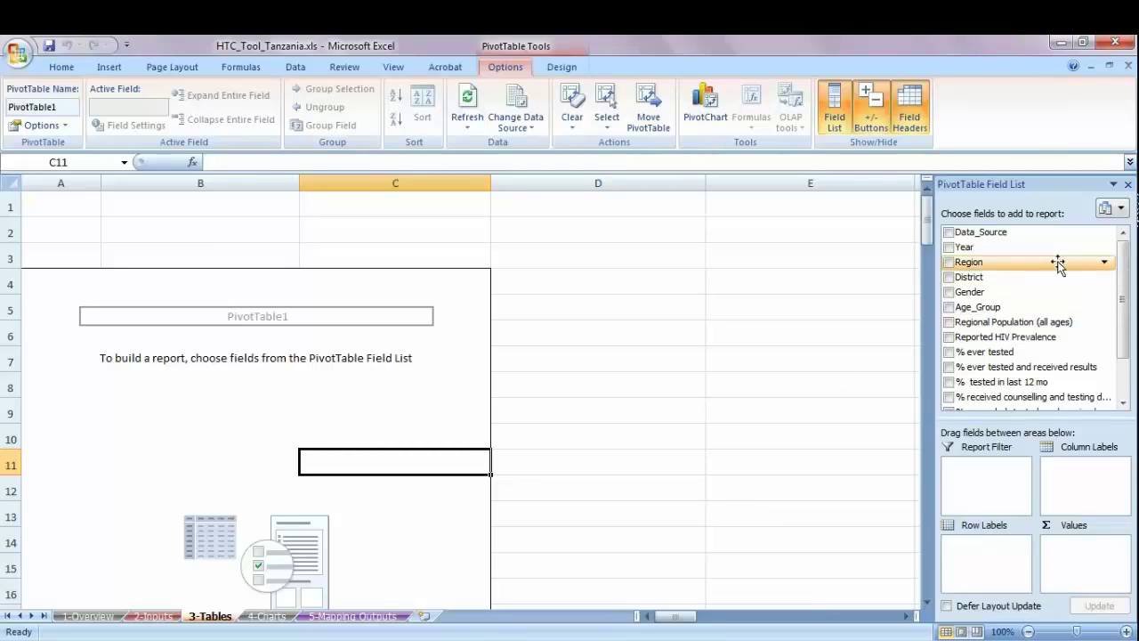
# Step: Filter the Data_Source field so that only THMIS is included
pyautogui.moveTo(1123, 274)
pyautogui.mouseDown()
pyautogui.moveTo(1127, 340)
pyautogui.moveTo(1127, 256)
pyautogui.mouseUp()
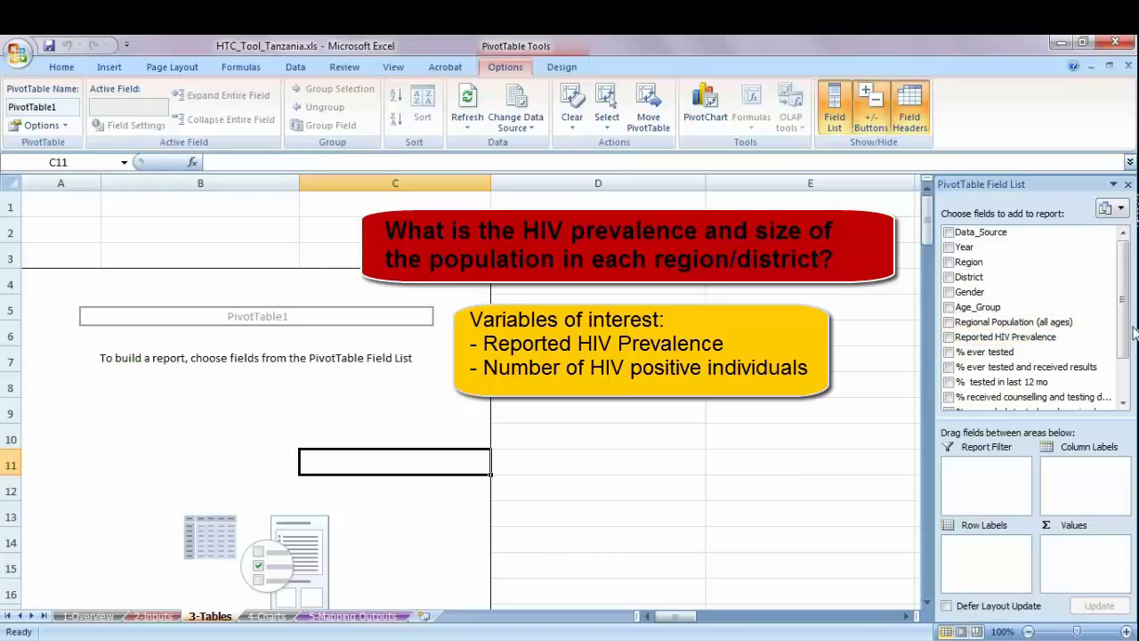
pyautogui.click(1126, 405)
pyautogui.click(1126, 405)
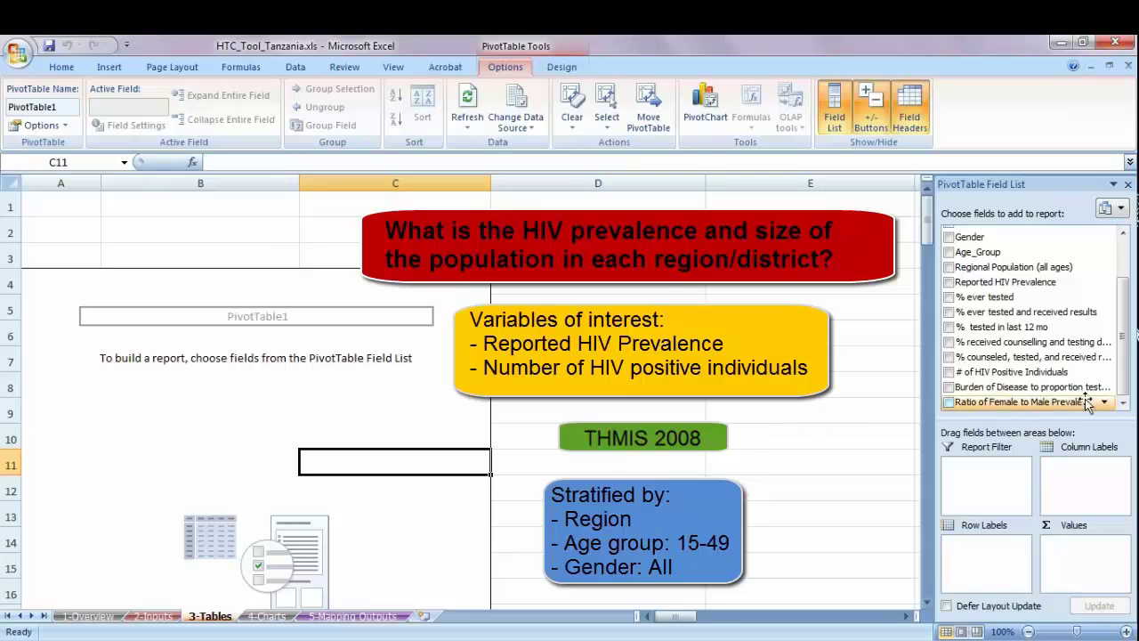
pyautogui.moveTo(1126, 378); pyautogui.dragTo(1130, 309)
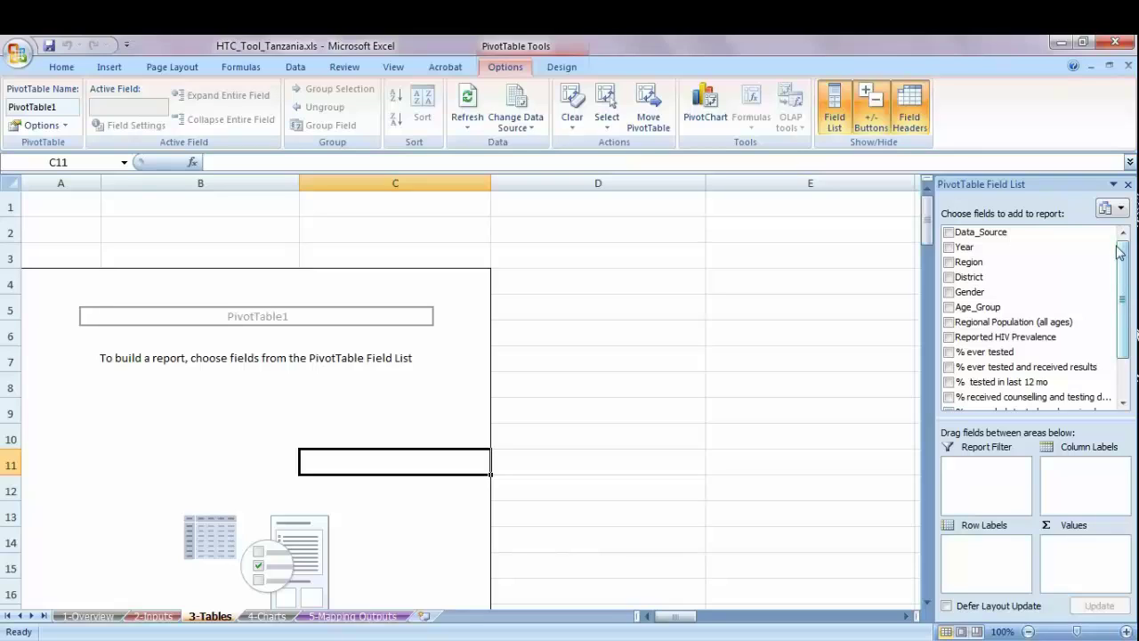
pyautogui.moveTo(1107, 238)
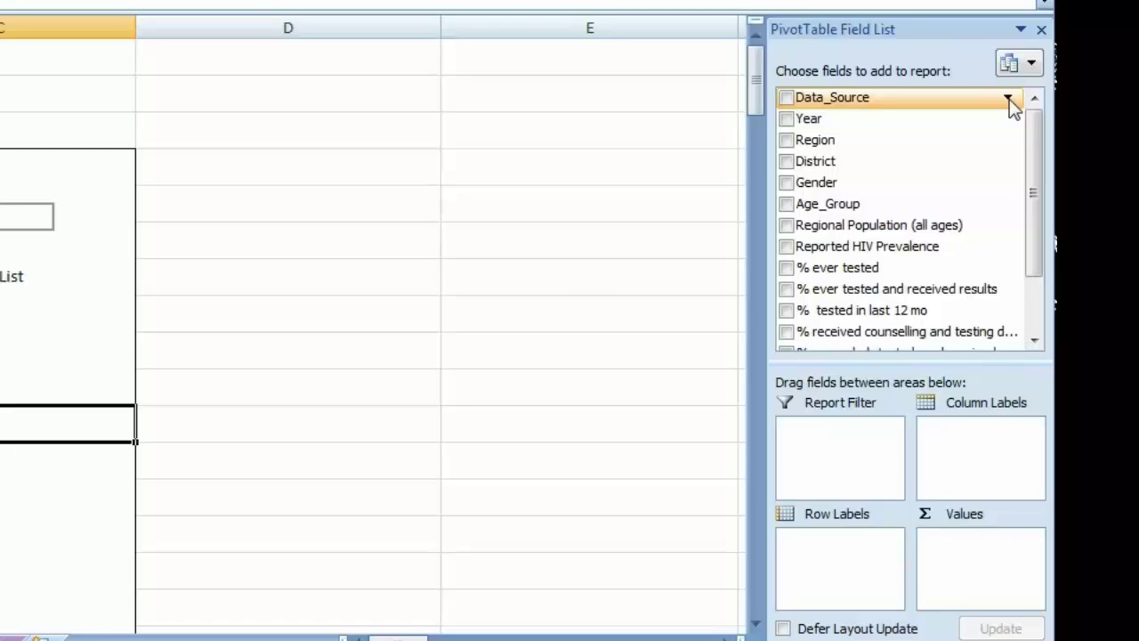
pyautogui.click(1008, 99)
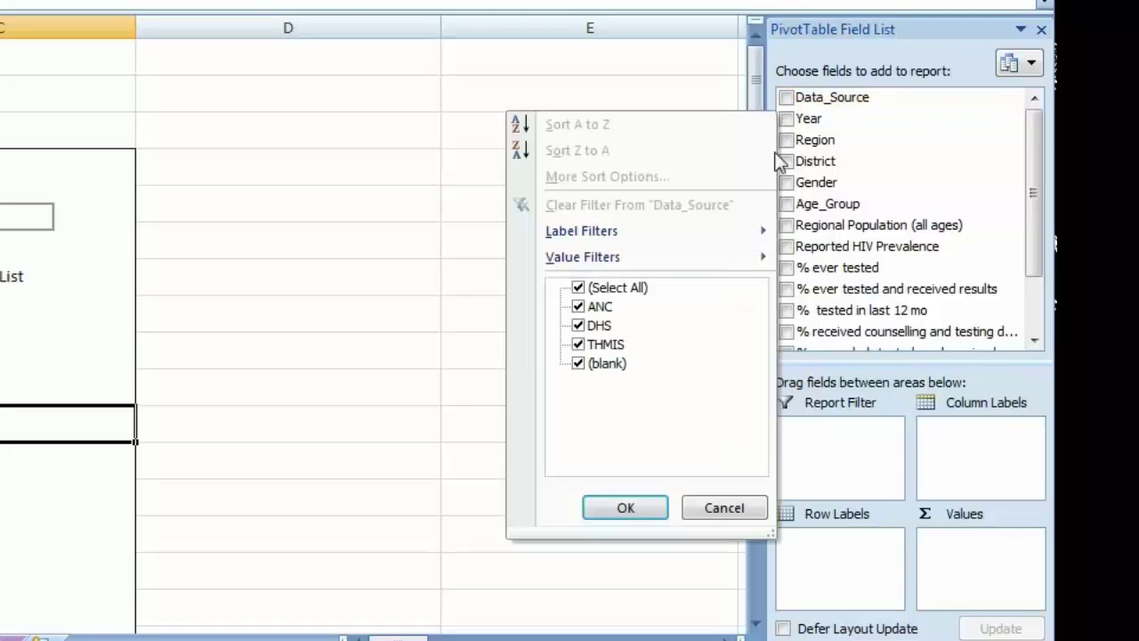
pyautogui.click(578, 291)
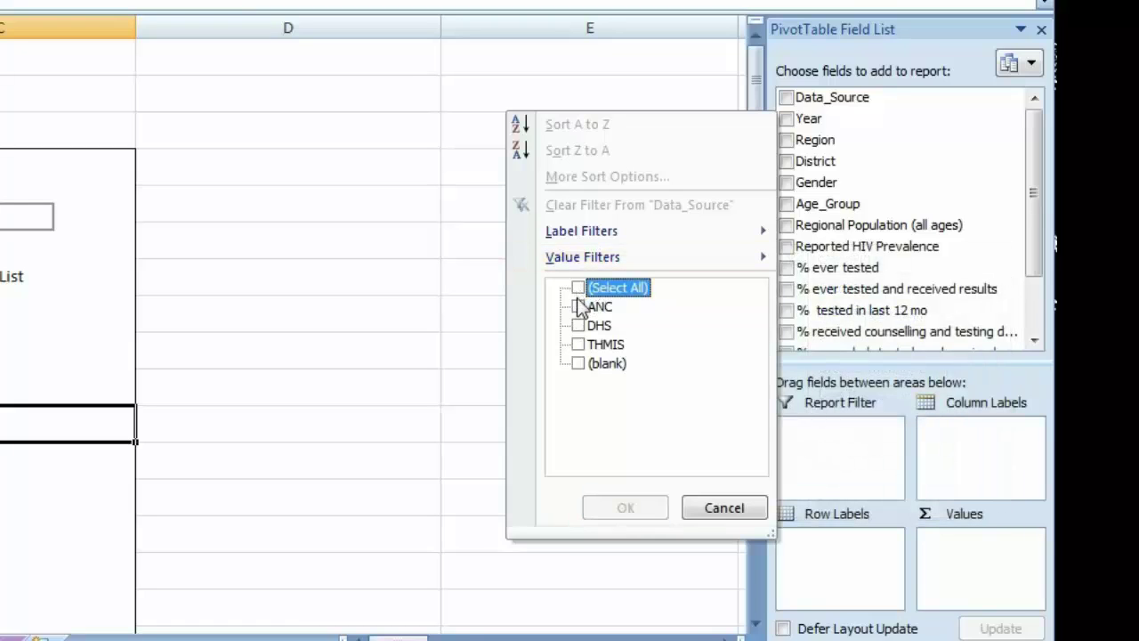
pyautogui.click(577, 346)
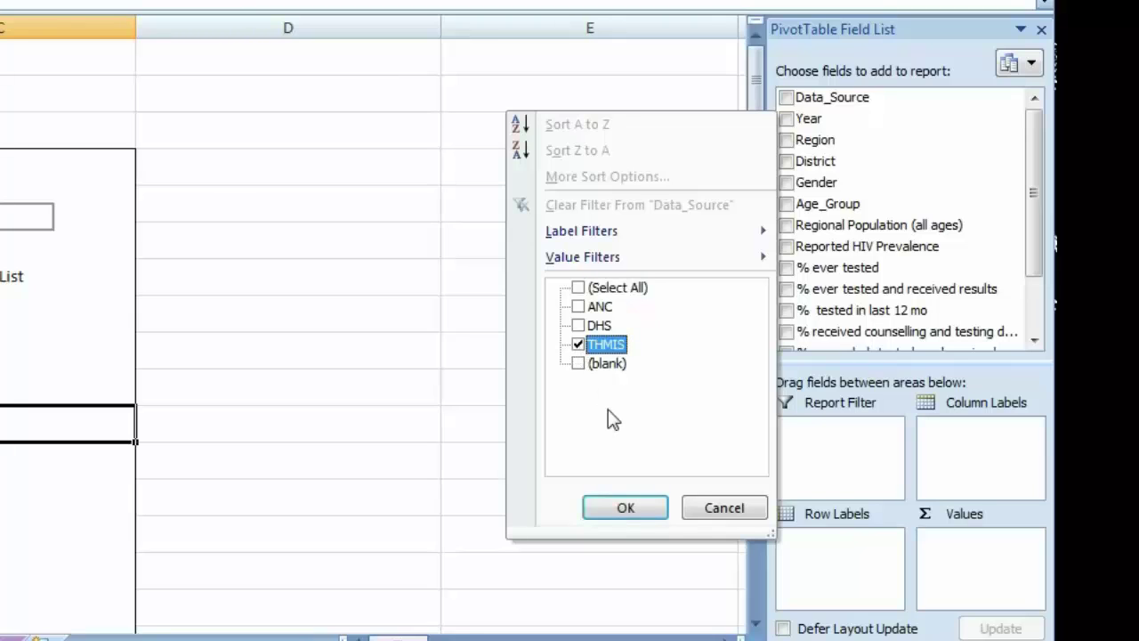
pyautogui.click(626, 509)
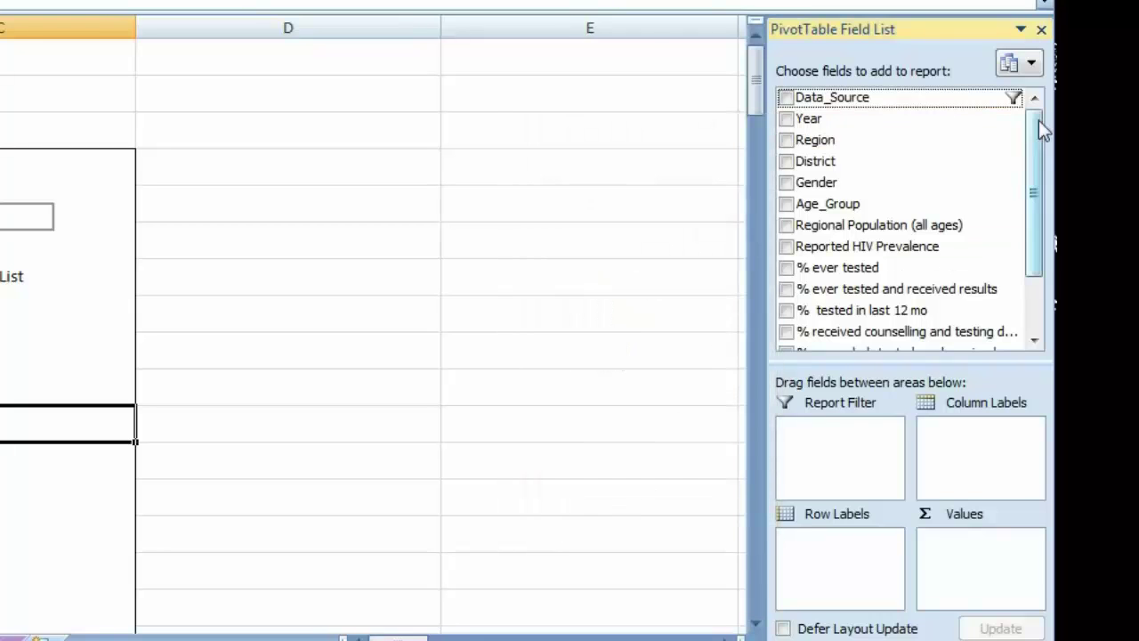
# Step: Filter the Year field so that only 2008 is included
pyautogui.click(1016, 119)
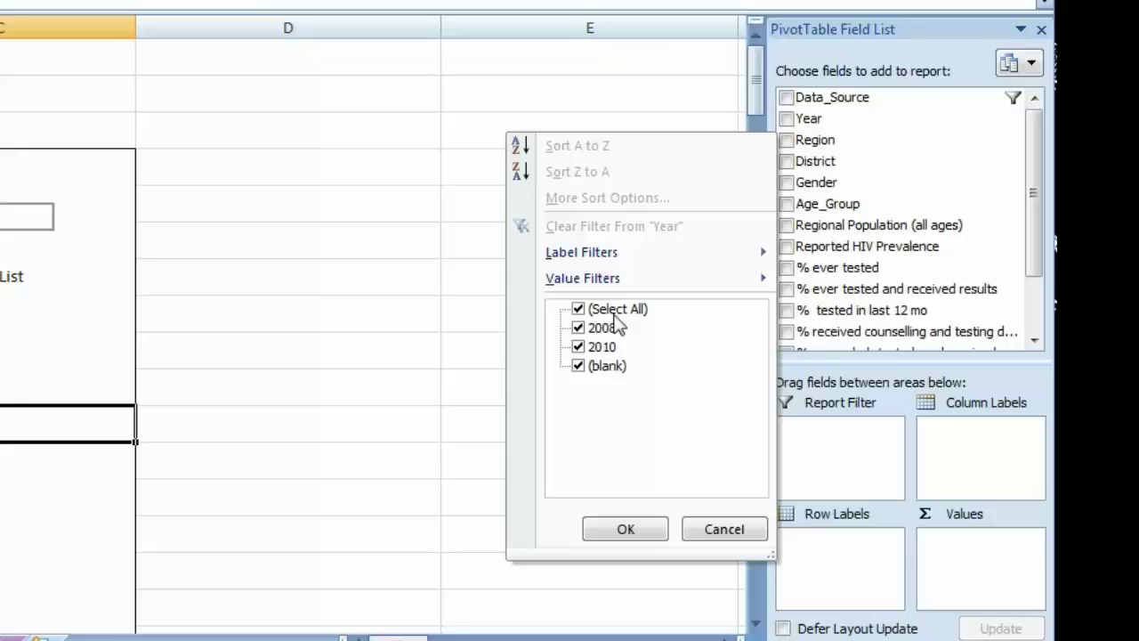
pyautogui.click(579, 309)
pyautogui.click(579, 328)
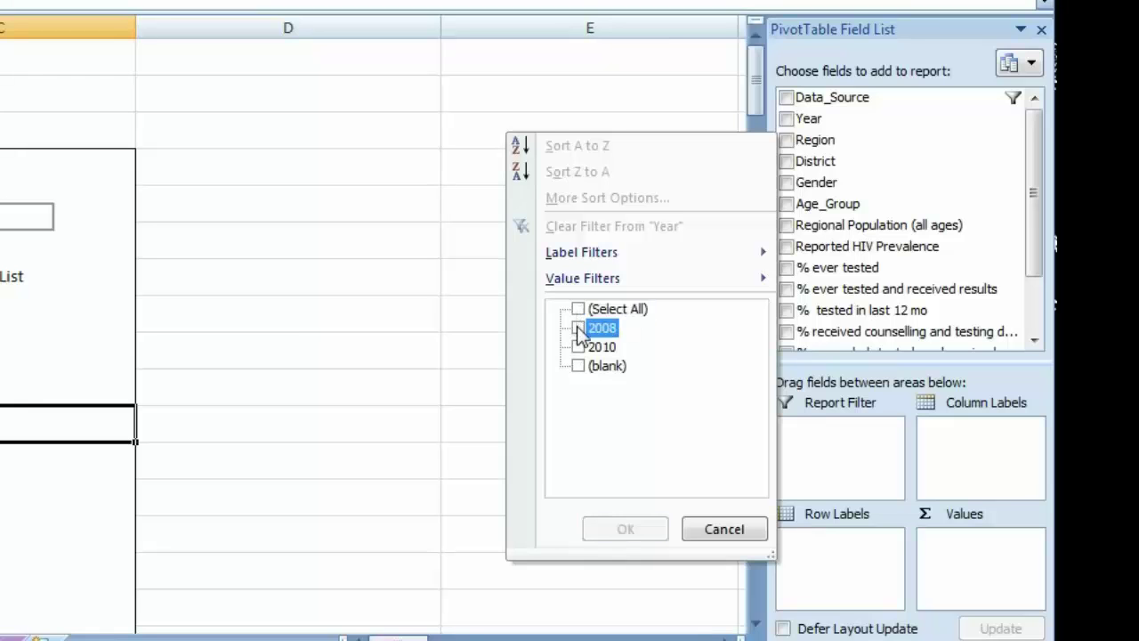
pyautogui.click(626, 528)
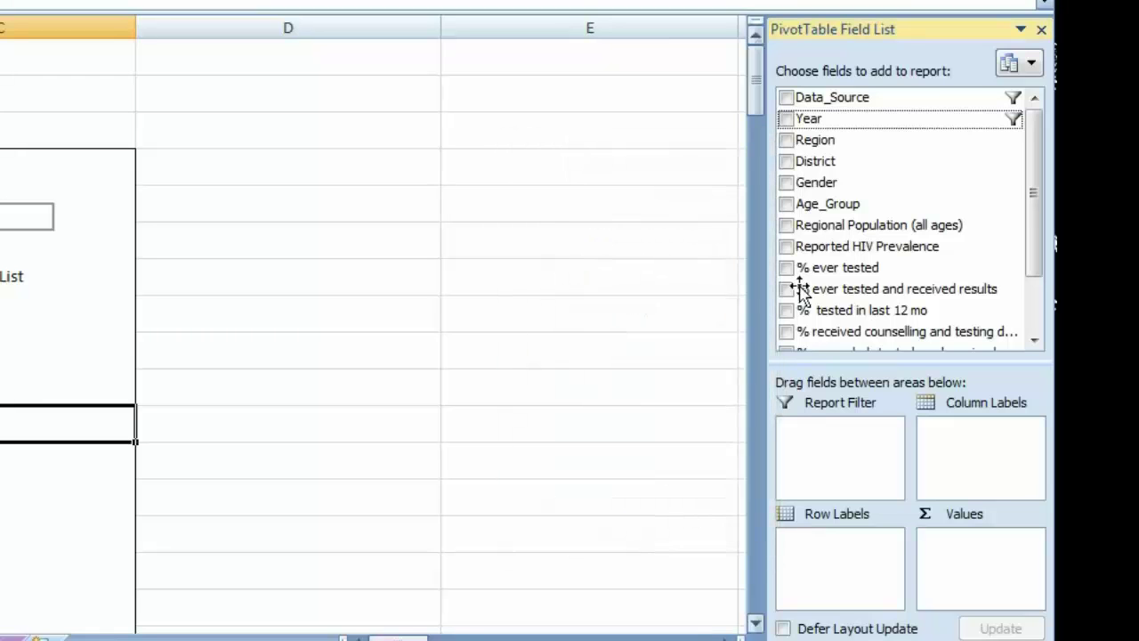
# Step: Check the Region field's filter values and keep all regions selected
pyautogui.click(1037, 138)
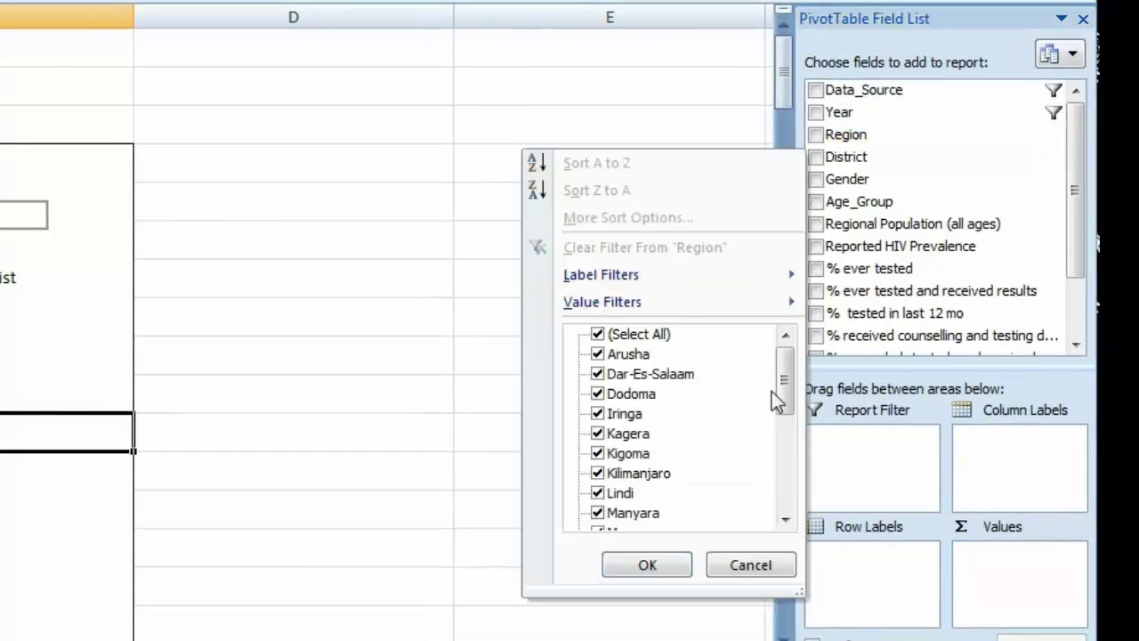
pyautogui.moveTo(783, 396); pyautogui.dragTo(792, 509)
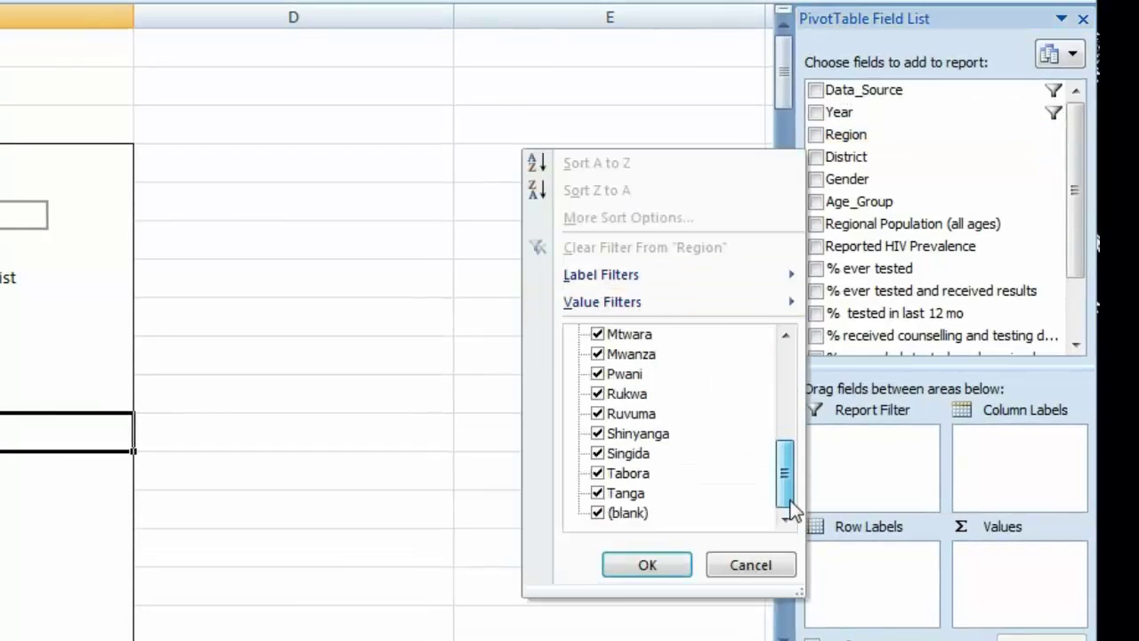
pyautogui.click(663, 562)
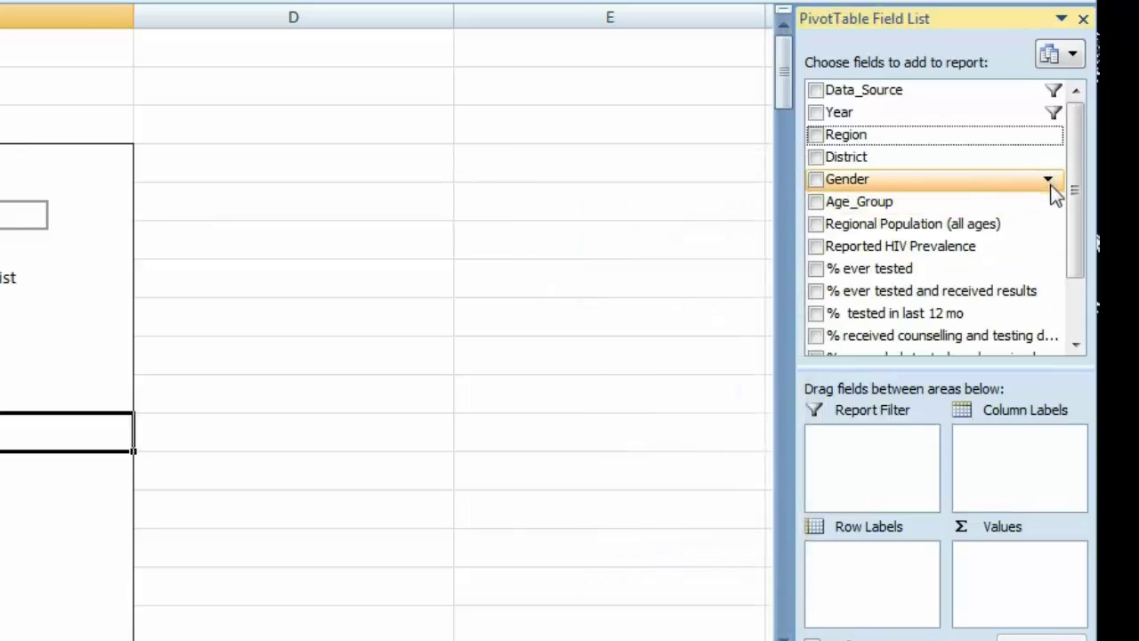
# Step: Filter the Gender field so that only the value All is included
pyautogui.click(1050, 181)
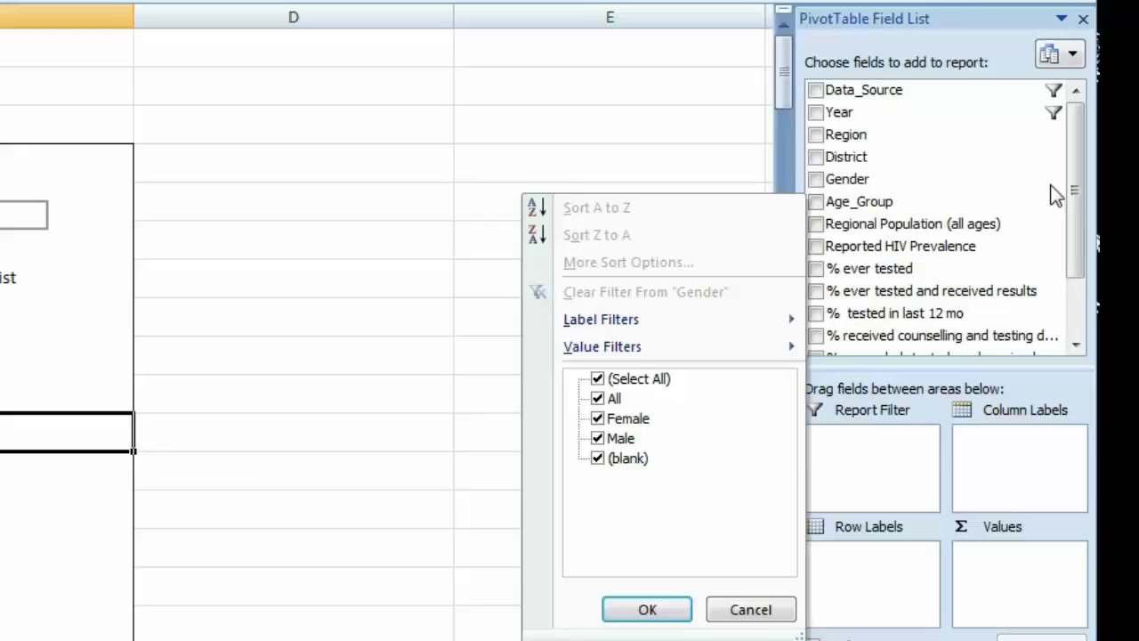
pyautogui.click(600, 379)
pyautogui.click(598, 379)
pyautogui.click(597, 399)
pyautogui.click(655, 612)
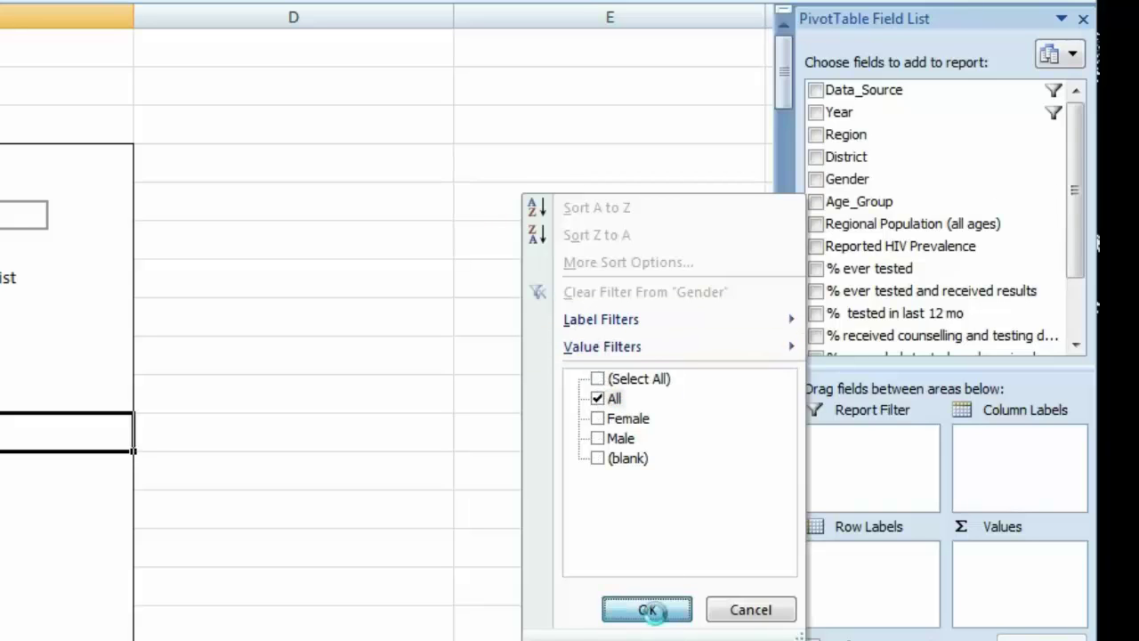
# Step: Filter the Age_Group field so that only 15-49 is included
pyautogui.click(1050, 203)
pyautogui.click(596, 402)
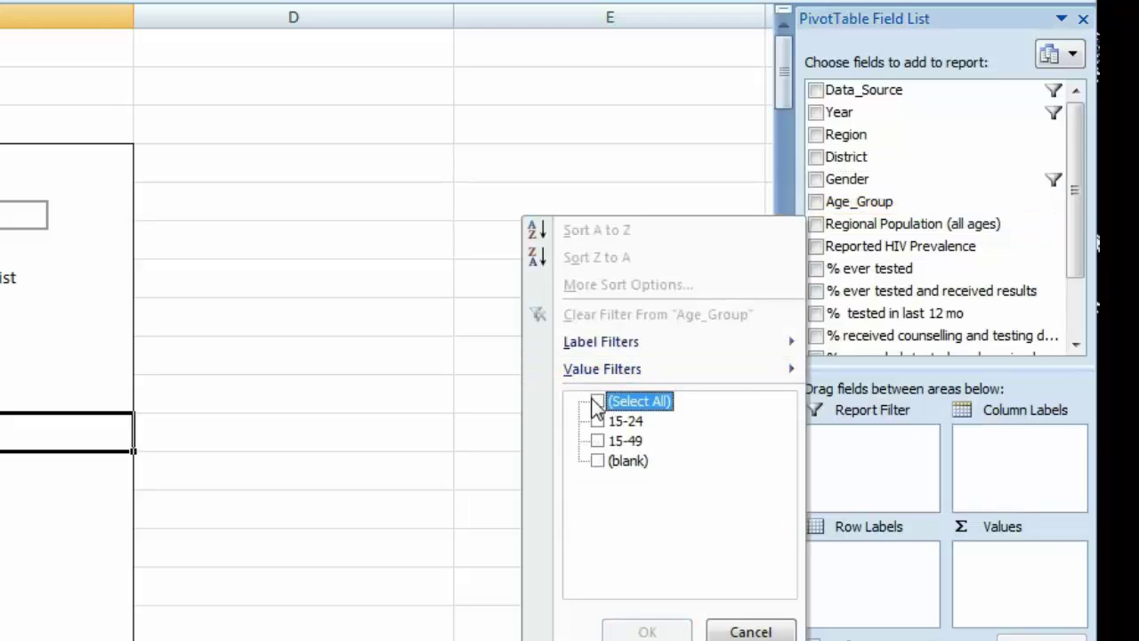
pyautogui.click(597, 441)
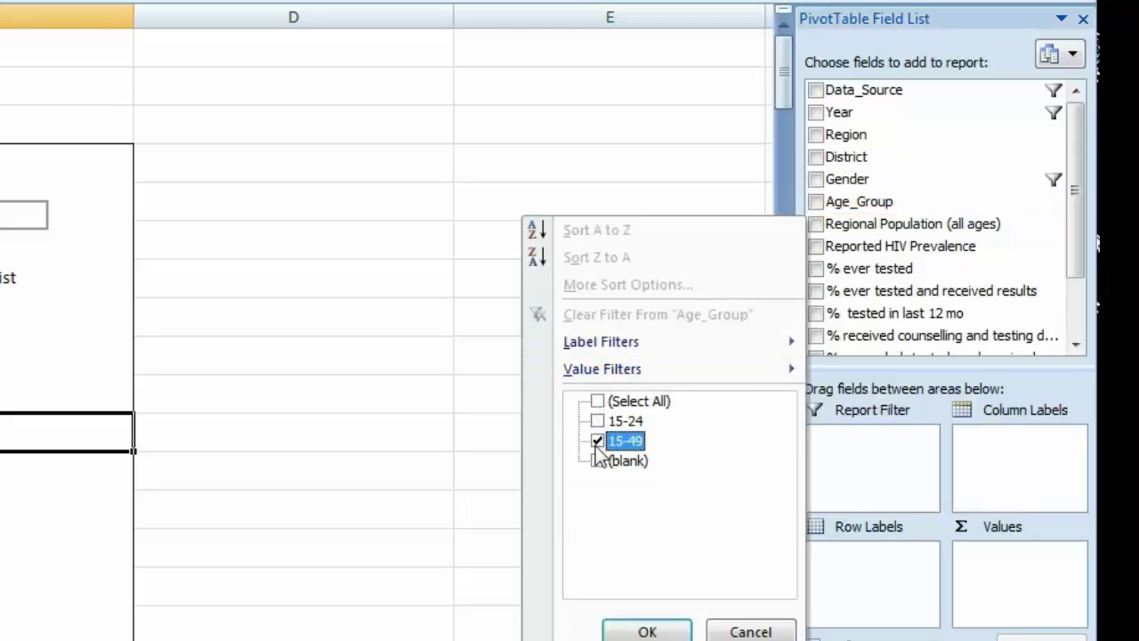
pyautogui.click(647, 631)
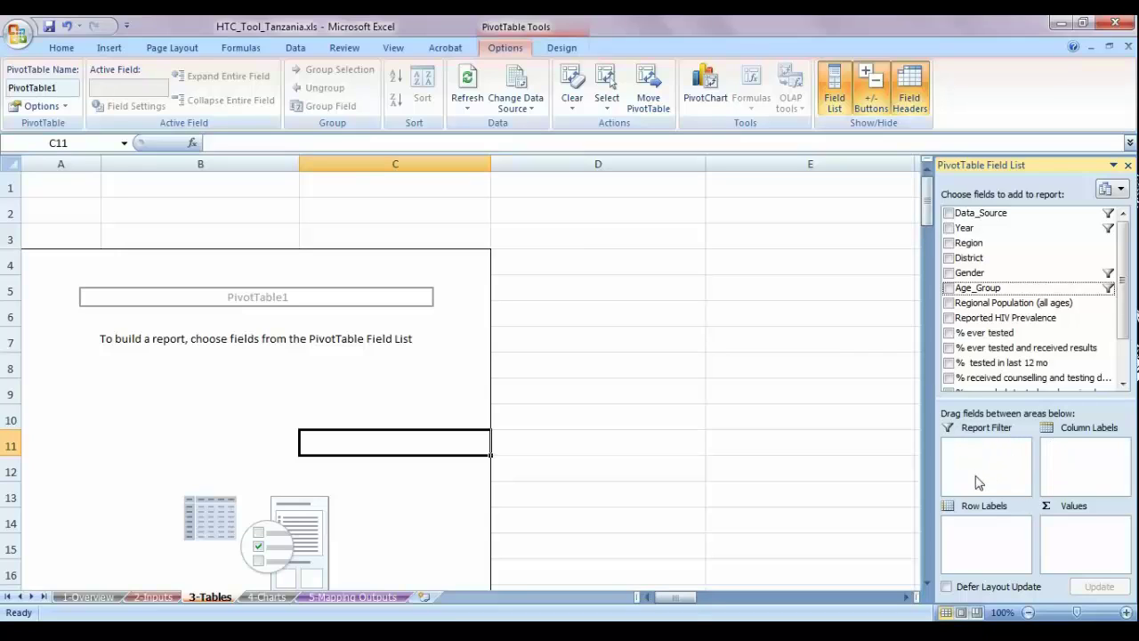
# Step: Add Data_Source and Year to the PivotTable as report filters
pyautogui.click(1004, 216)
pyautogui.moveTo(1004, 216); pyautogui.dragTo(984, 456)
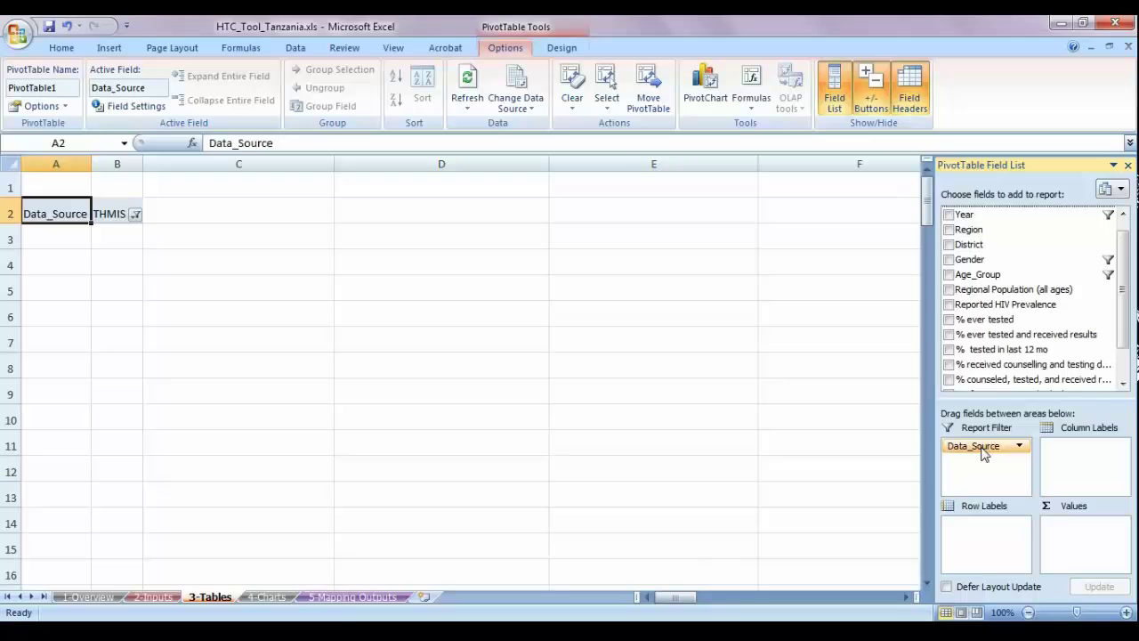
pyautogui.moveTo(1126, 287); pyautogui.dragTo(1126, 276)
pyautogui.moveTo(966, 228); pyautogui.dragTo(981, 470)
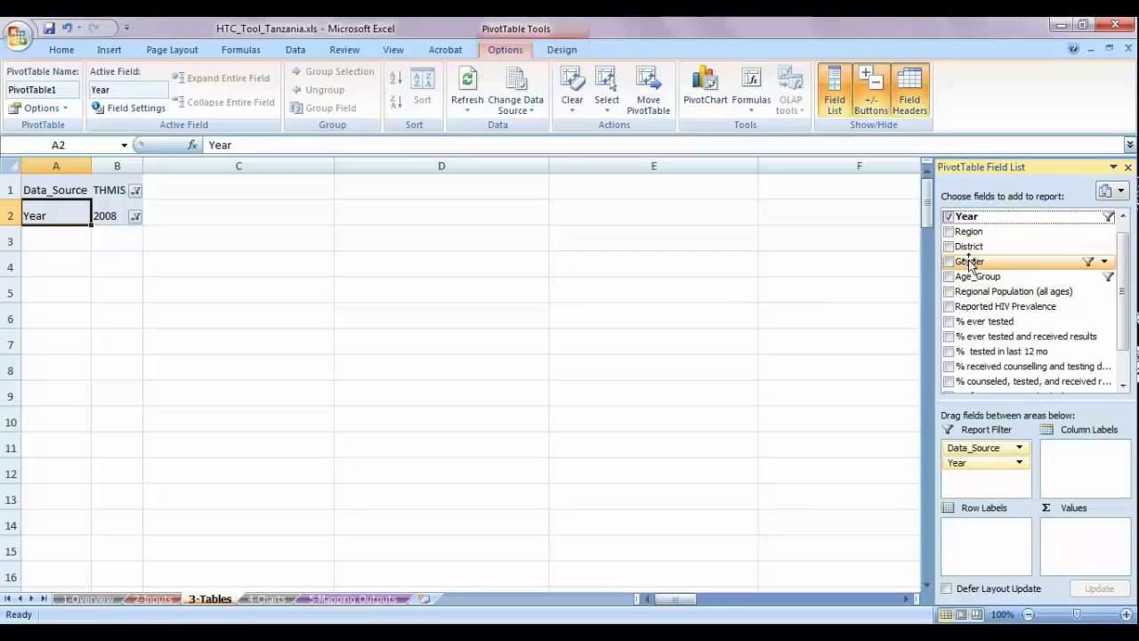
# Step: Add Gender and Age_Group as column labels and Region as the row label of the PivotTable
pyautogui.moveTo(969, 263); pyautogui.dragTo(1097, 463)
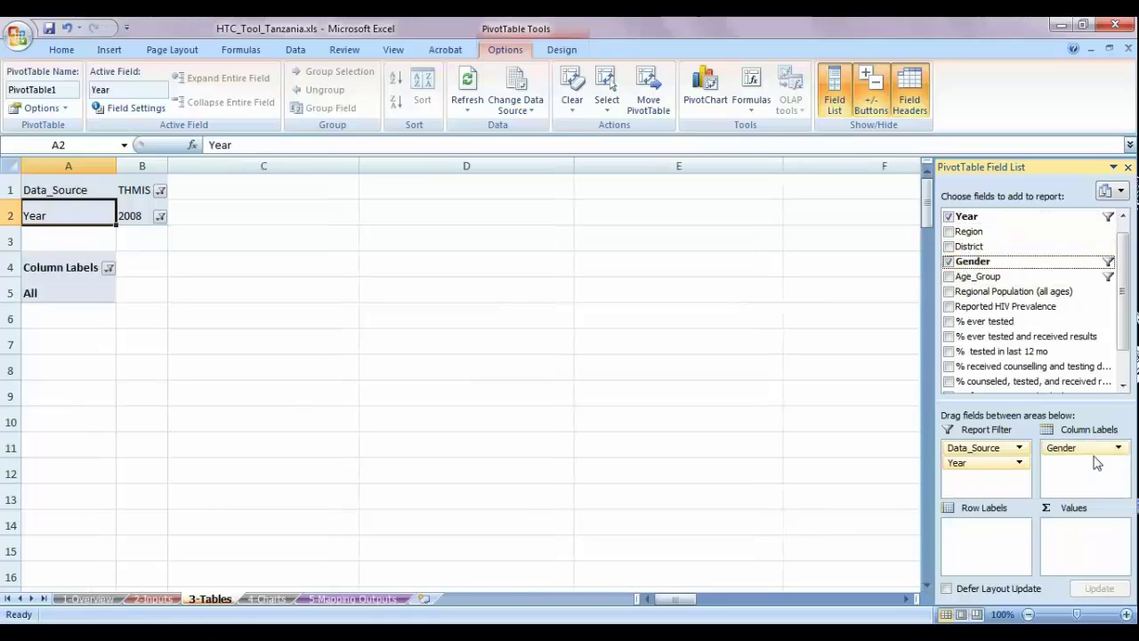
pyautogui.moveTo(993, 277); pyautogui.dragTo(1083, 467)
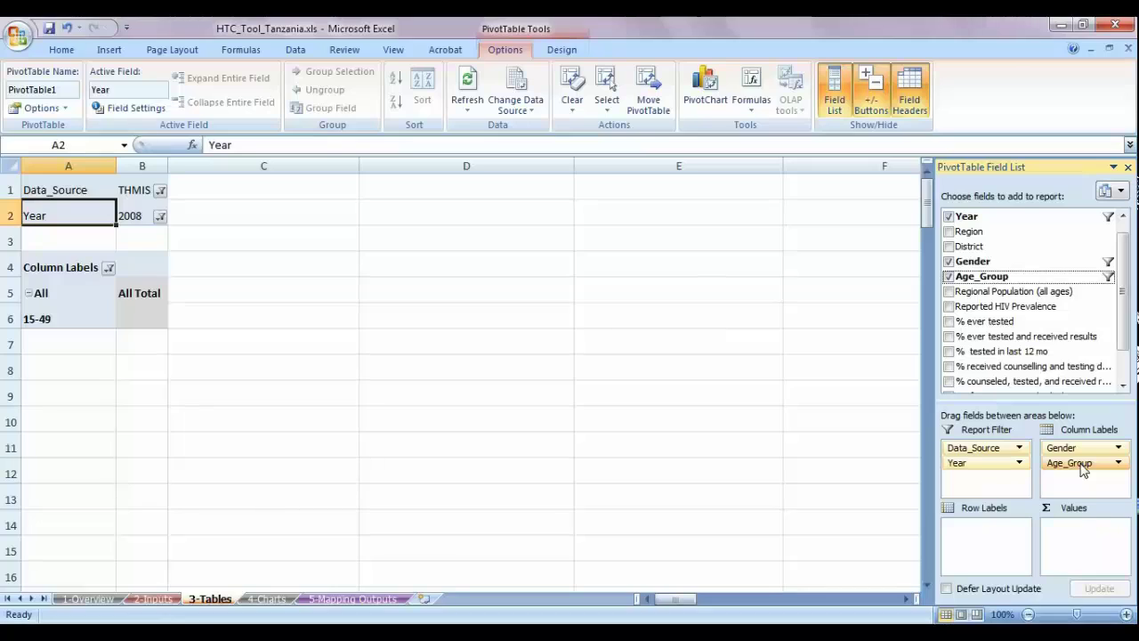
pyautogui.moveTo(1083, 469); pyautogui.dragTo(995, 548)
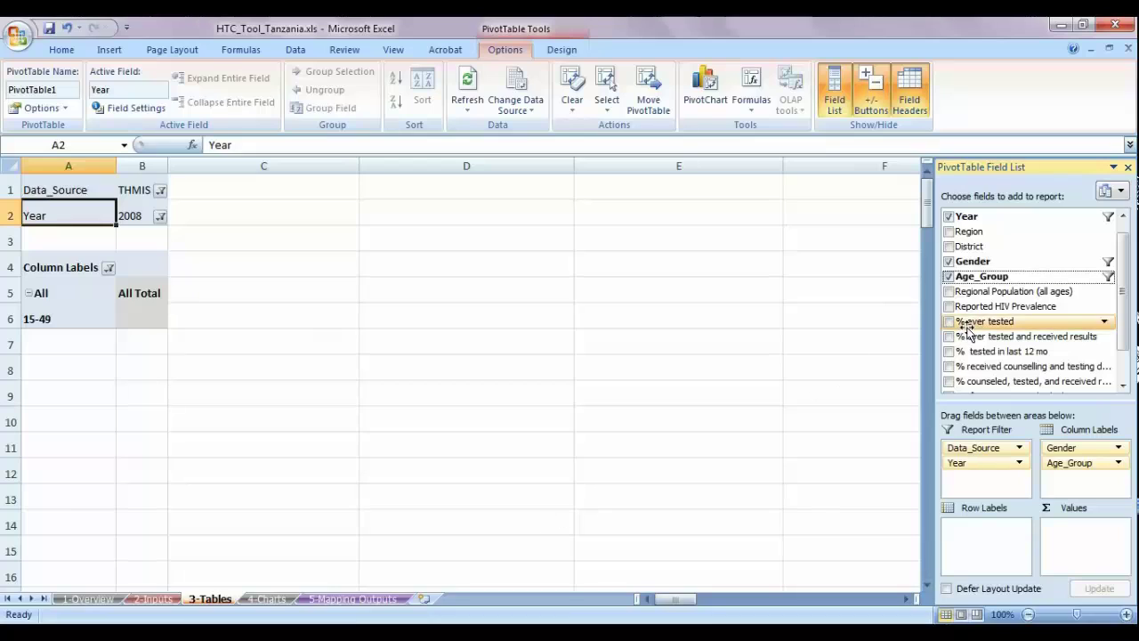
pyautogui.moveTo(968, 231); pyautogui.dragTo(969, 534)
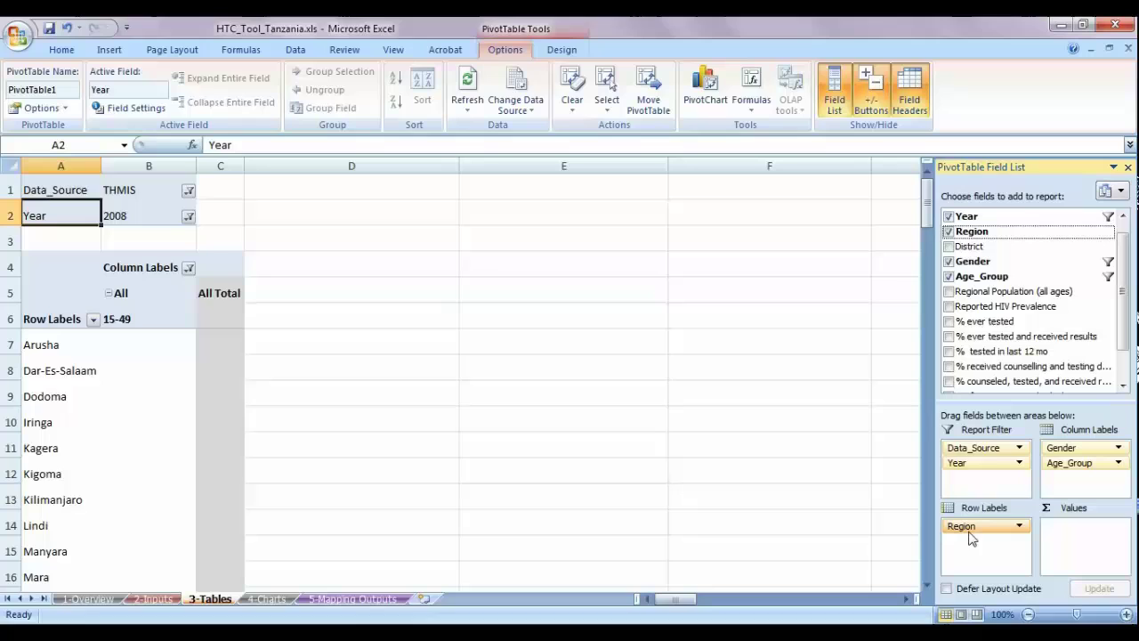
# Step: Add Reported HIV Prevalence and # of HIV Positive Individuals to the PivotTable as values
pyautogui.scroll(-1, 1112, 322)
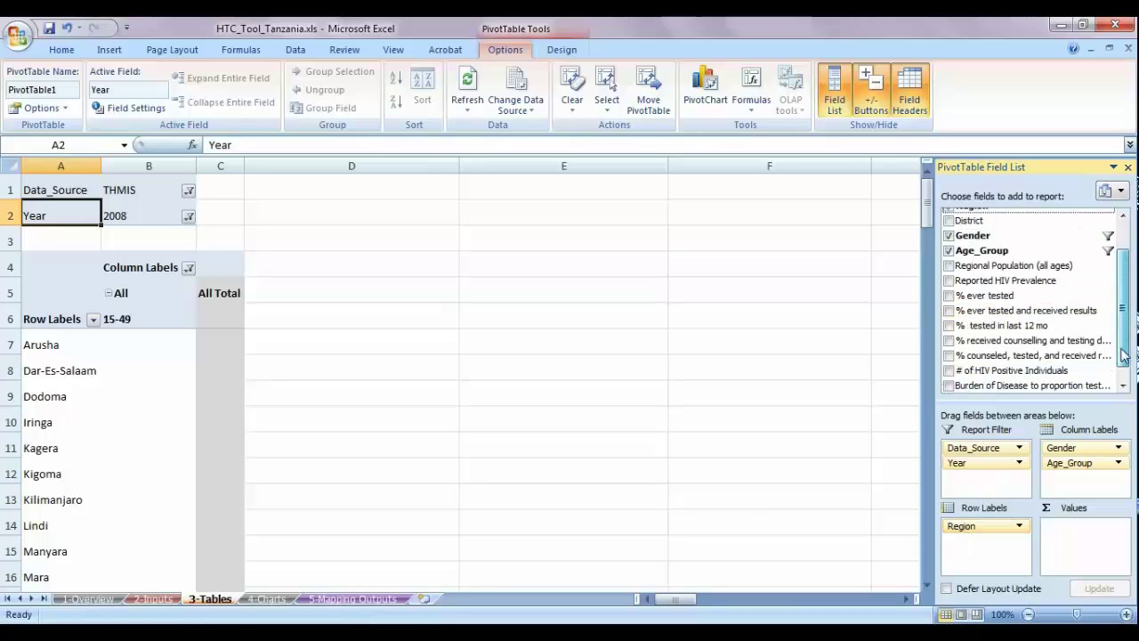
pyautogui.moveTo(1001, 270); pyautogui.dragTo(1078, 537)
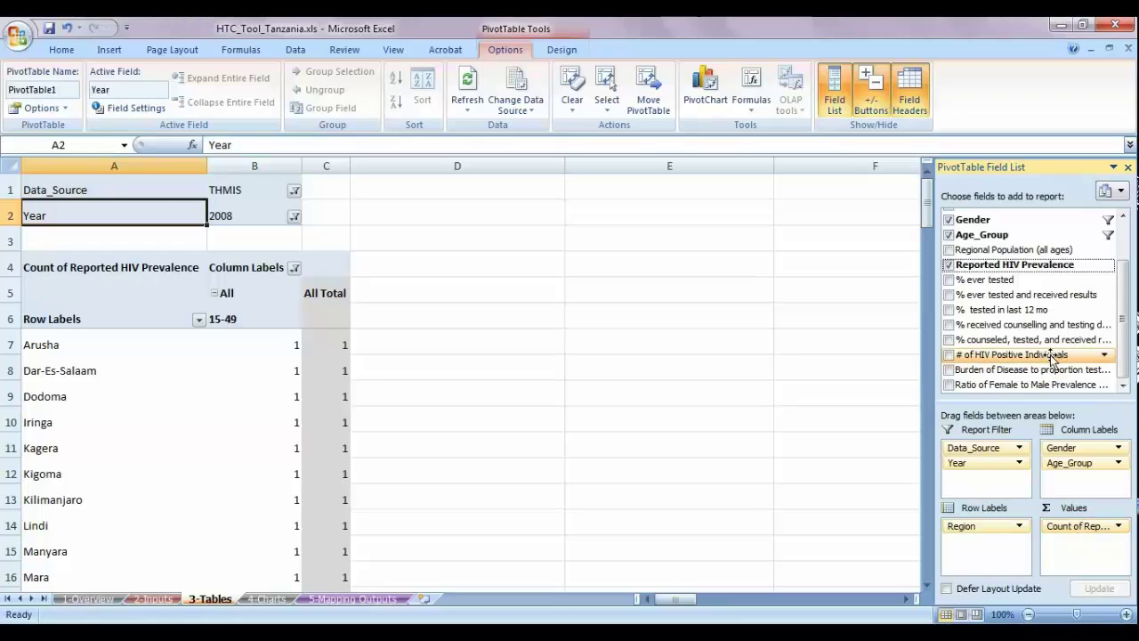
pyautogui.moveTo(1053, 357); pyautogui.dragTo(1091, 552)
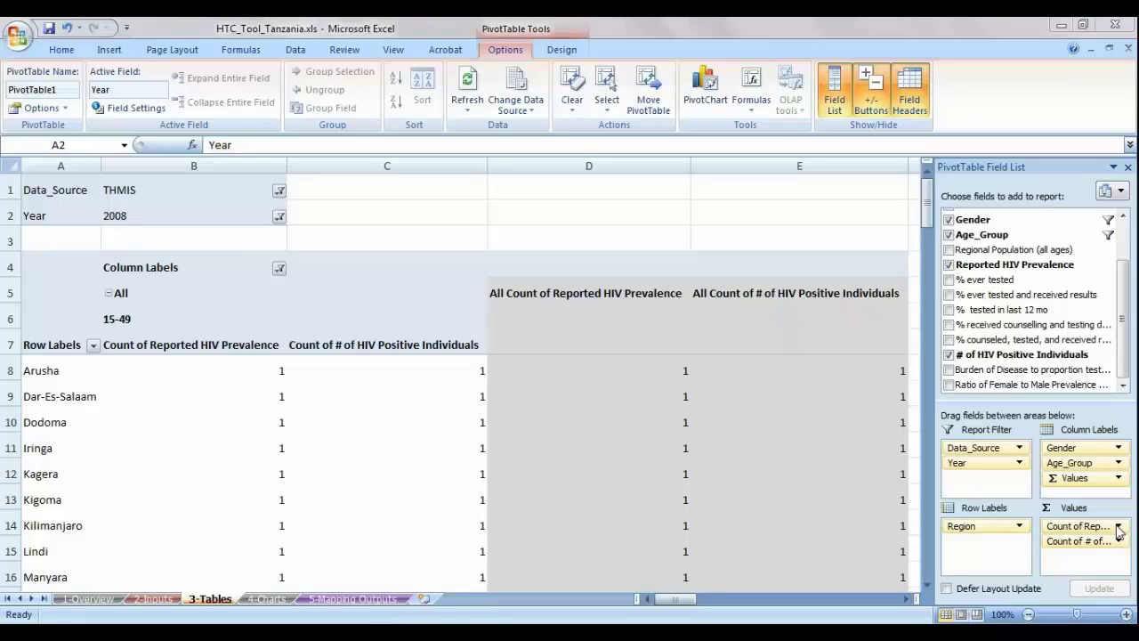
# Step: Summarize the Reported HIV Prevalence value field by Average instead of Count
pyautogui.click(1120, 527)
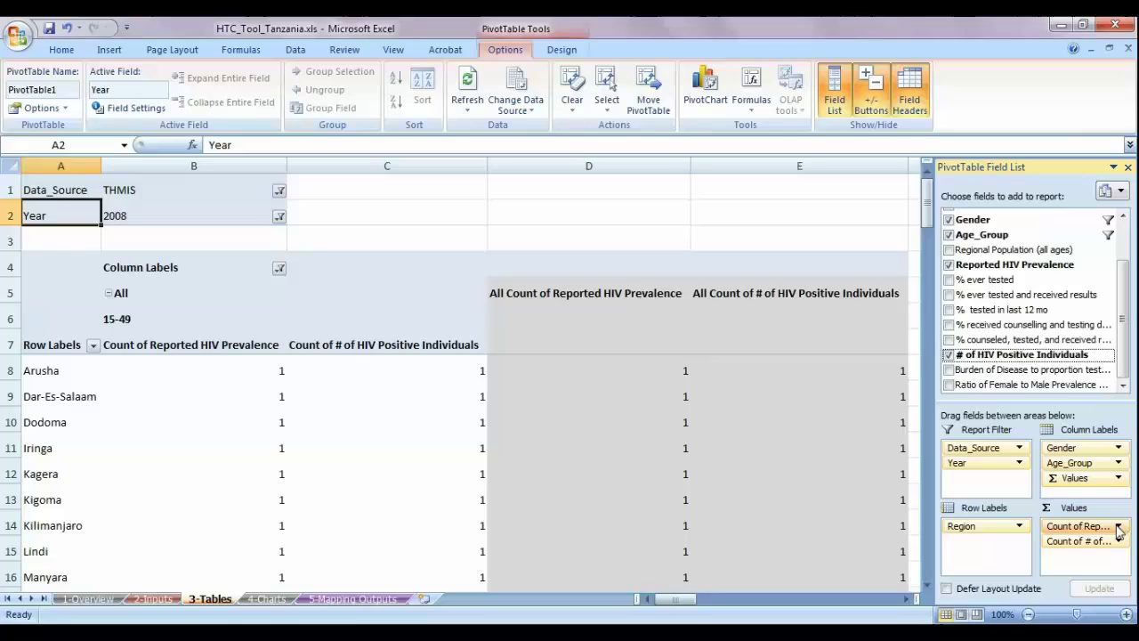
pyautogui.click(1120, 527)
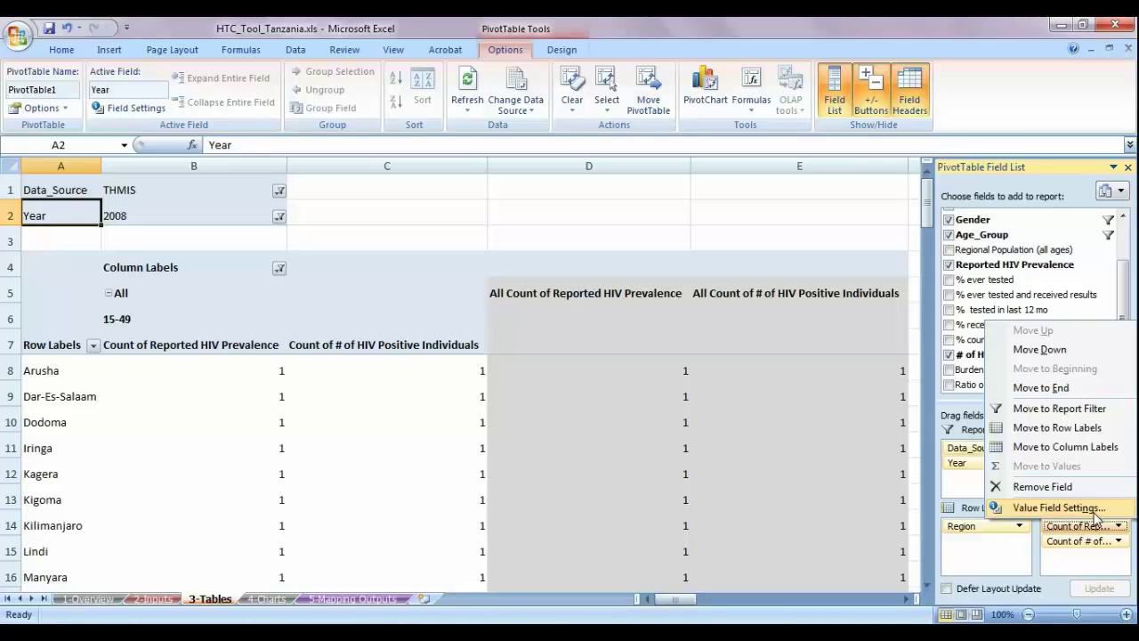
pyautogui.click(1094, 509)
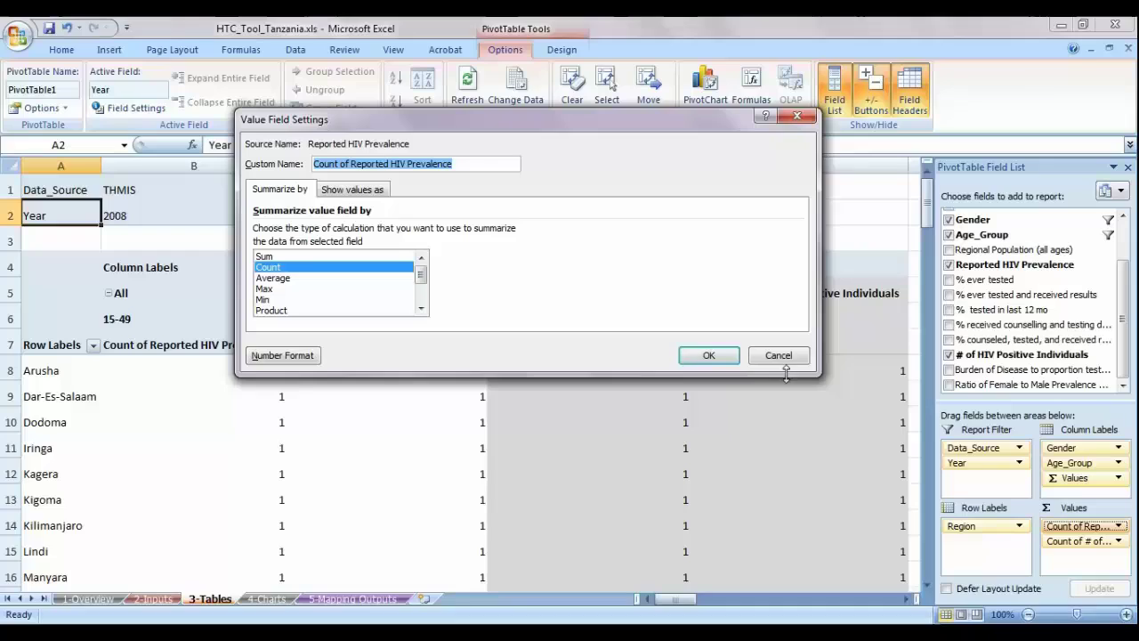
pyautogui.click(311, 256)
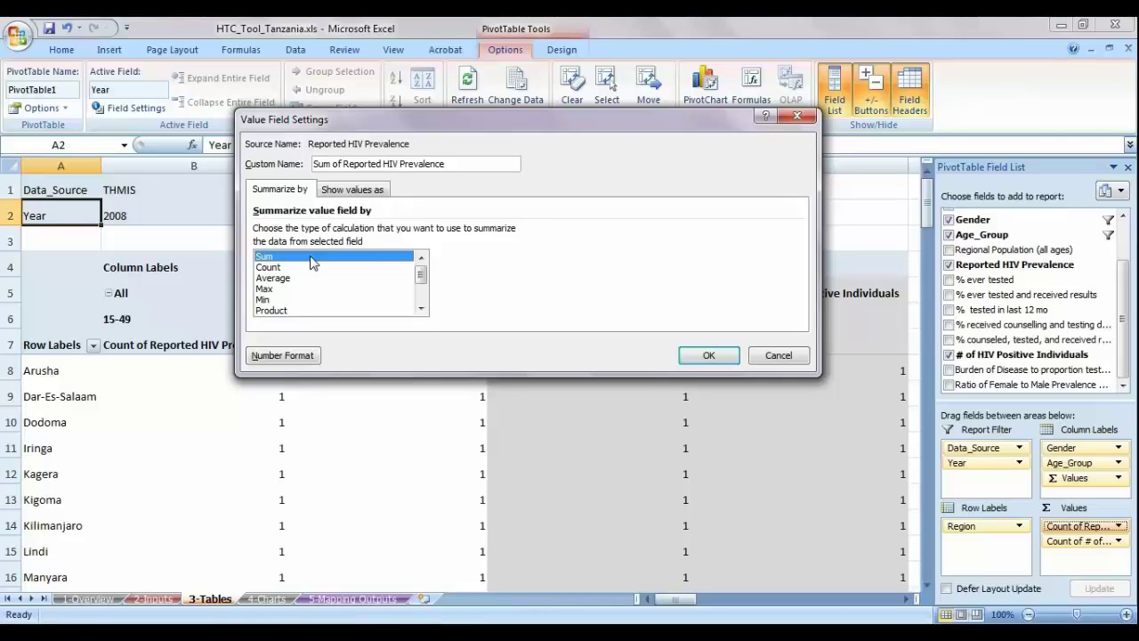
pyautogui.click(301, 278)
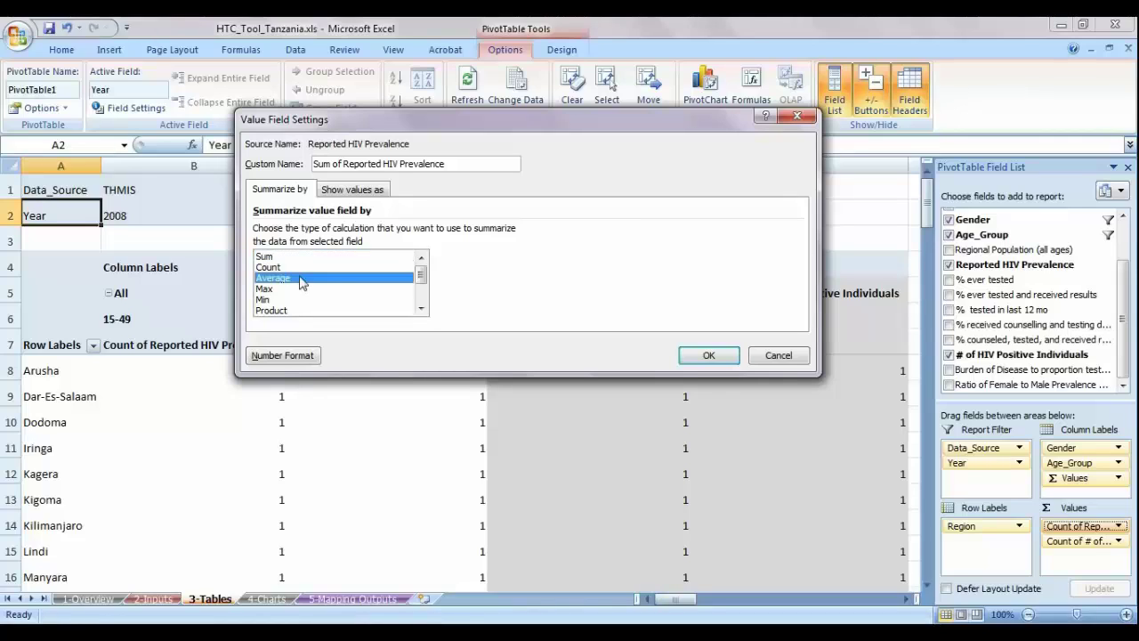
pyautogui.click(708, 357)
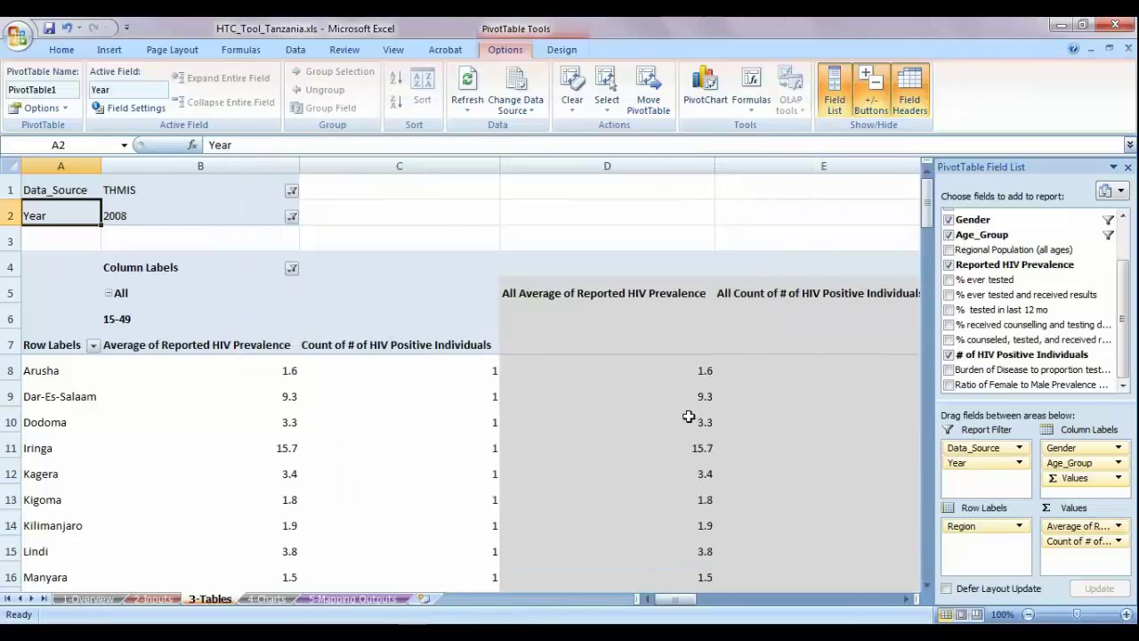
# Step: Summarize the # of HIV Positive Individuals value field by Max
pyautogui.moveTo(647, 414)
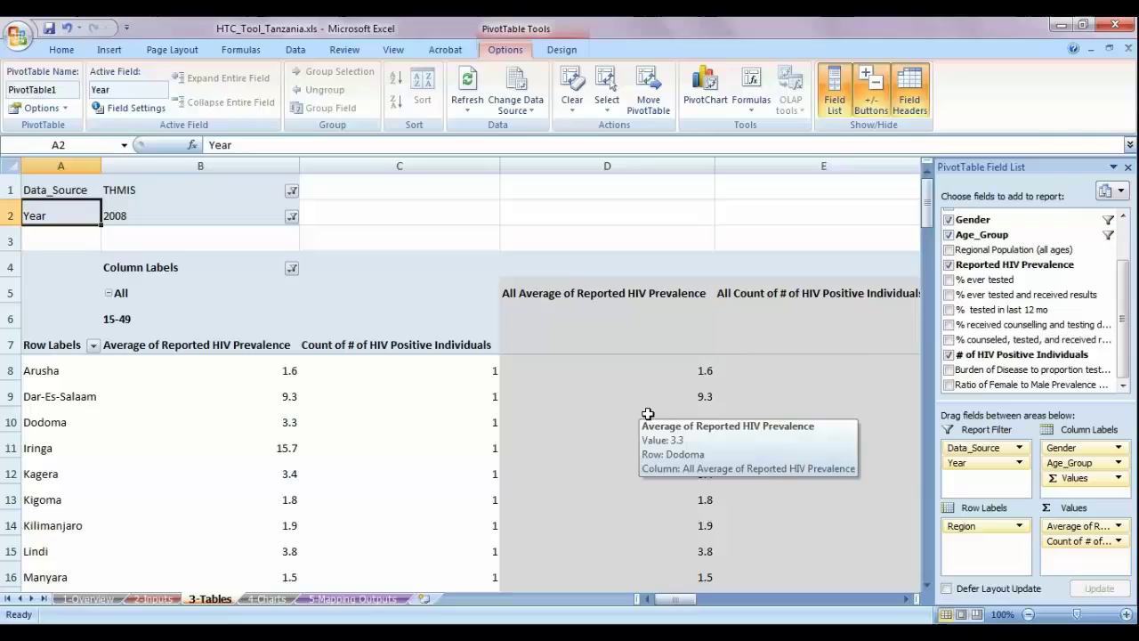
pyautogui.click(1120, 543)
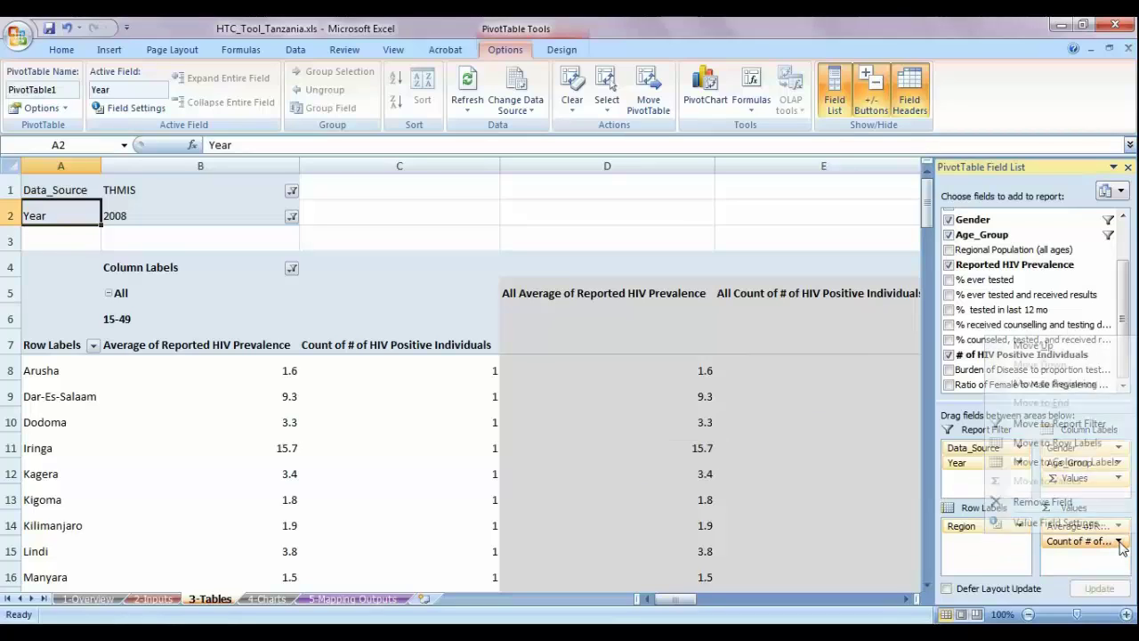
pyautogui.click(1093, 527)
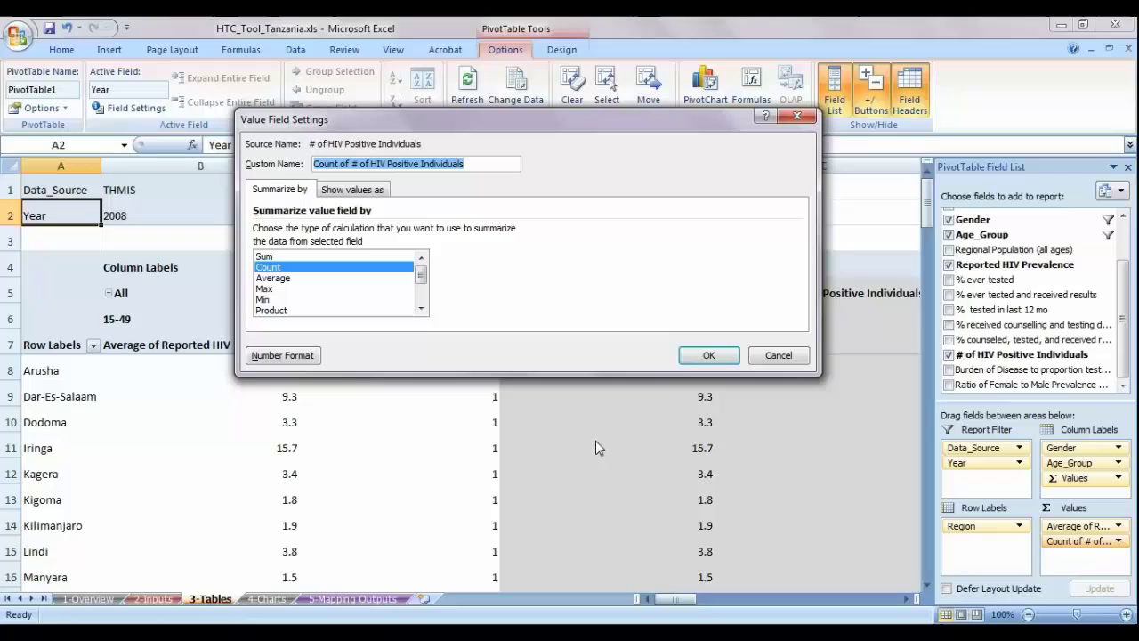
pyautogui.click(269, 290)
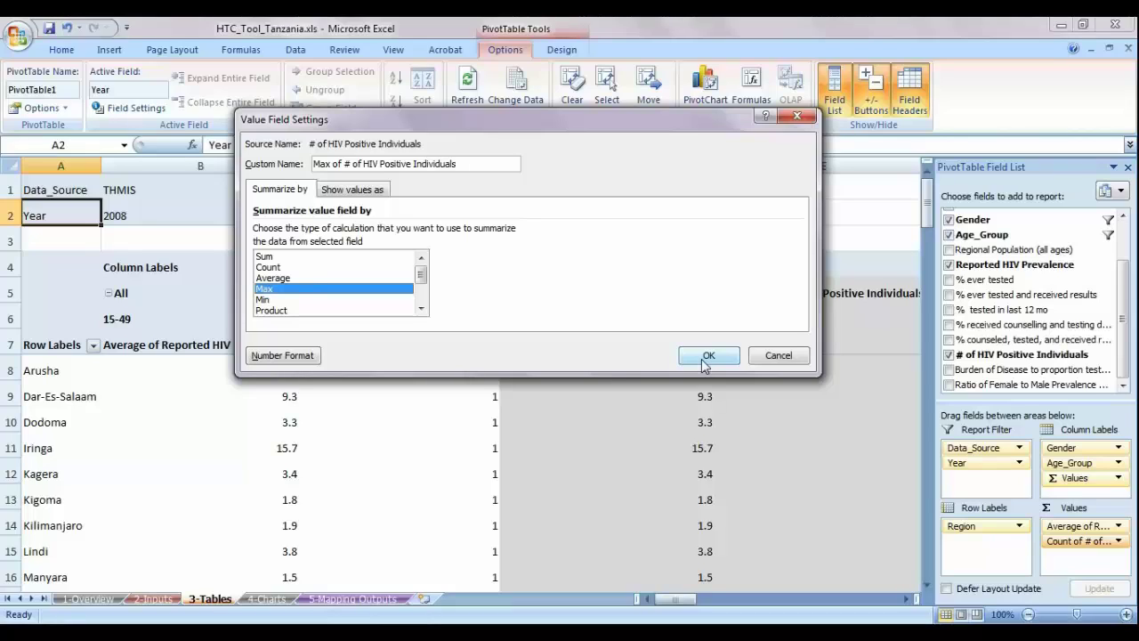
pyautogui.click(707, 359)
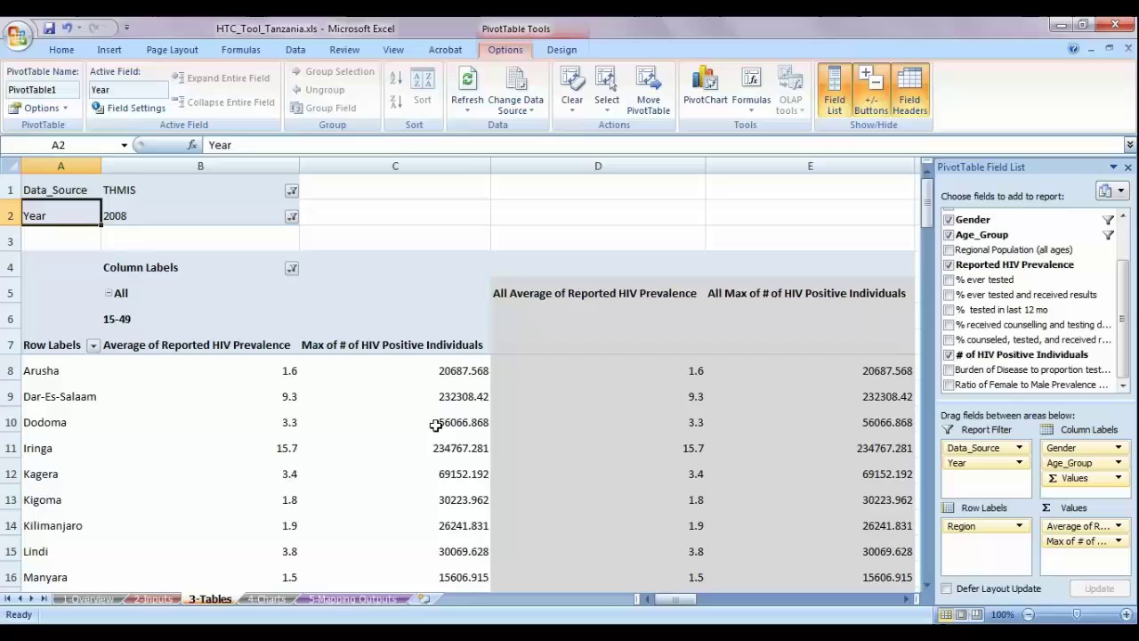
# Step: Show the source record behind Arusha's average HIV prevalence on its own sheet, and return to the 3-Tables sheet
pyautogui.moveTo(216, 475)
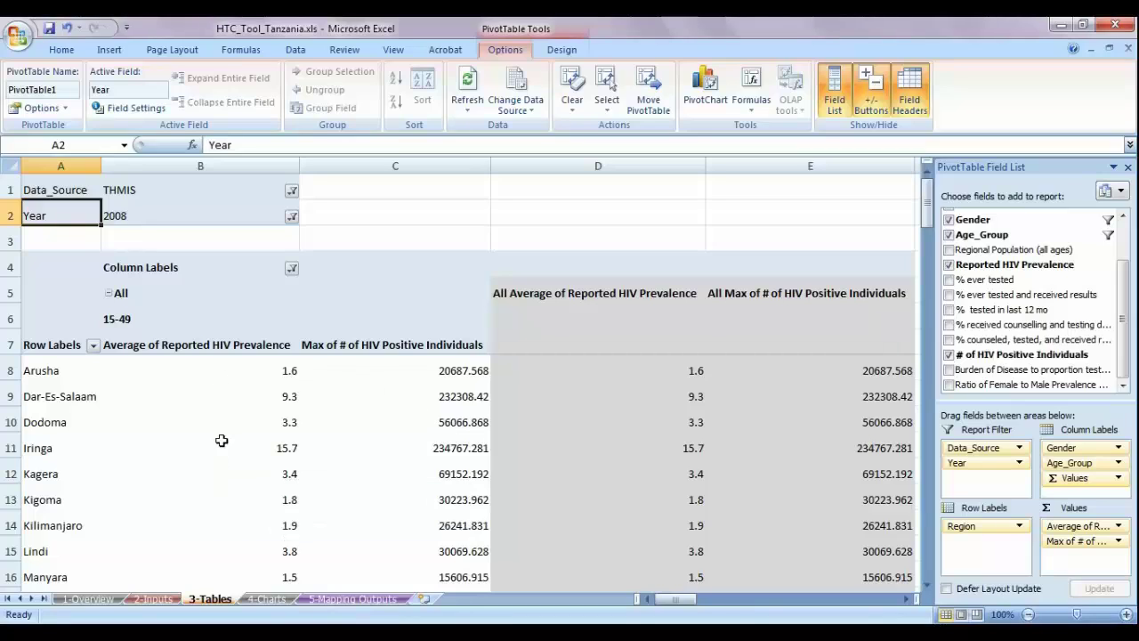
pyautogui.moveTo(220, 370)
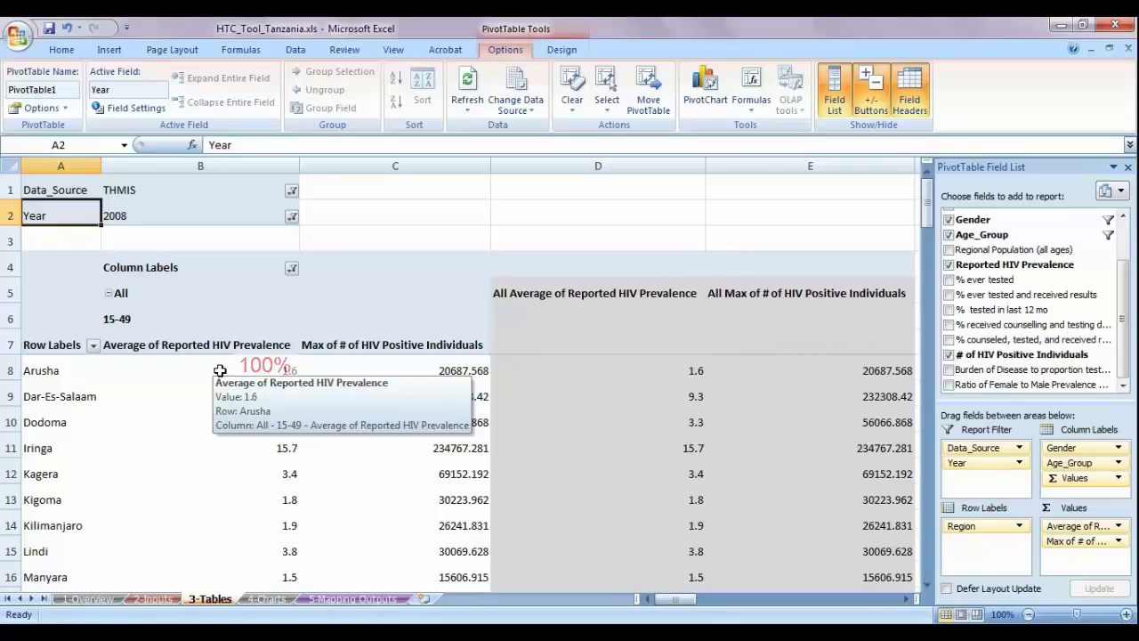
pyautogui.doubleClick(220, 371)
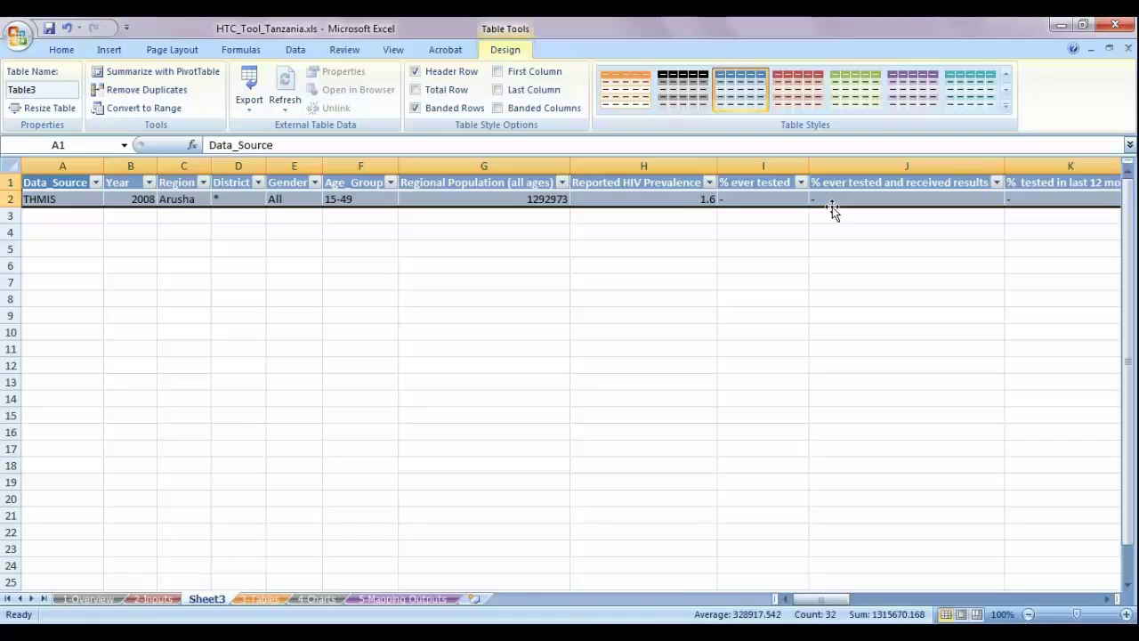
pyautogui.click(261, 599)
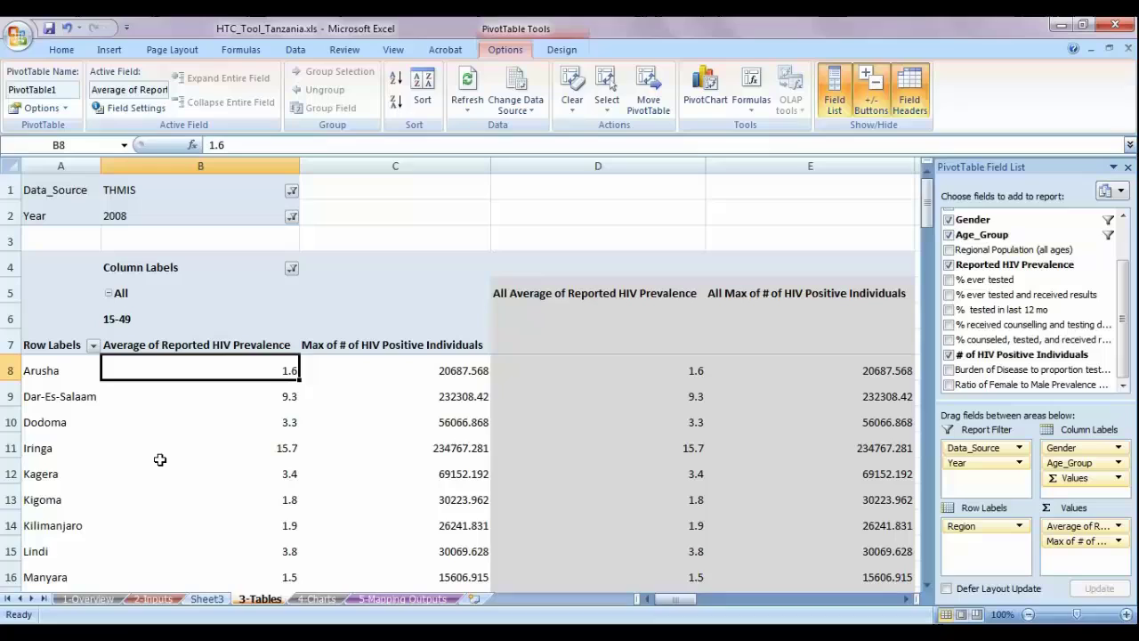
# Step: Rename the Average of Reported HIV Prevalence heading in B7 to "HIV Prevalence (%)"
pyautogui.click(173, 344)
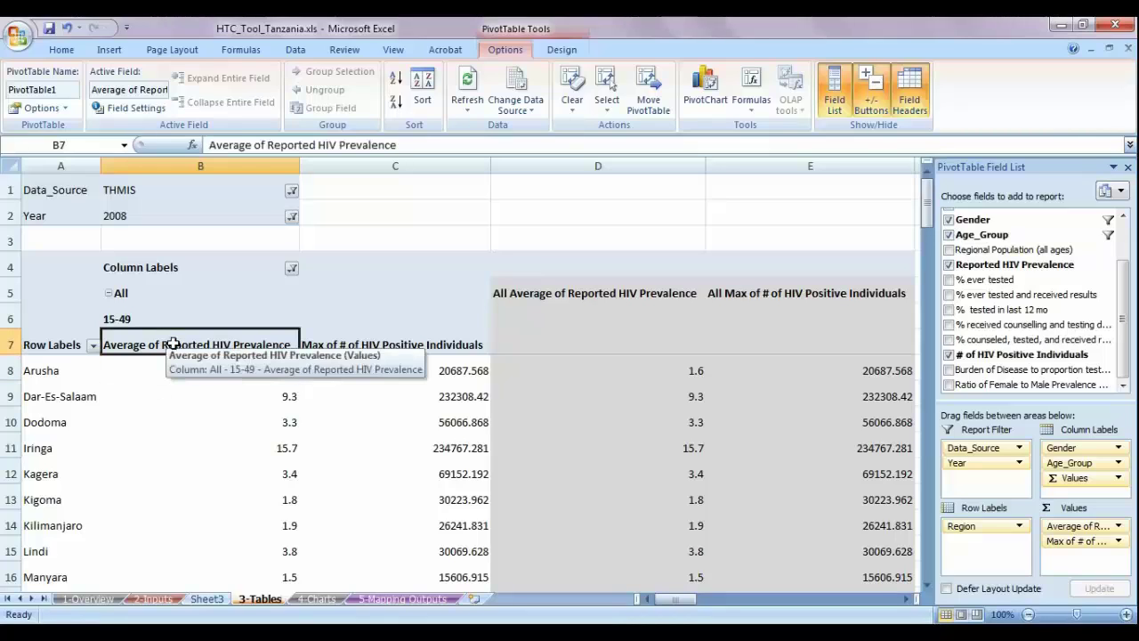
pyautogui.click(319, 147)
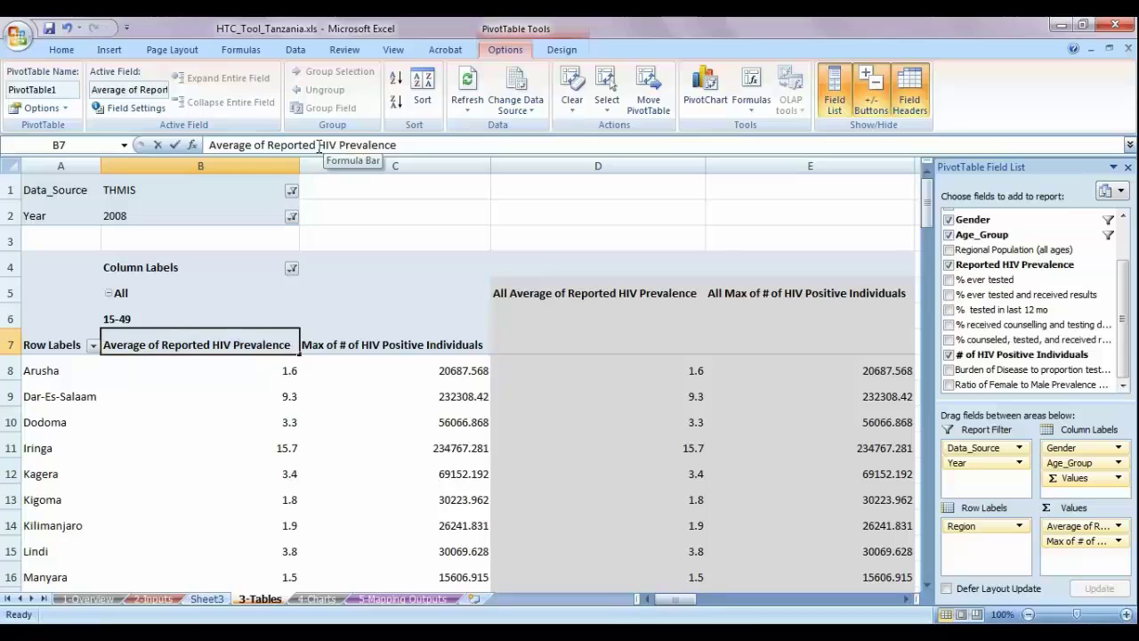
pyautogui.click(318, 147)
pyautogui.moveTo(318, 145); pyautogui.dragTo(200, 143)
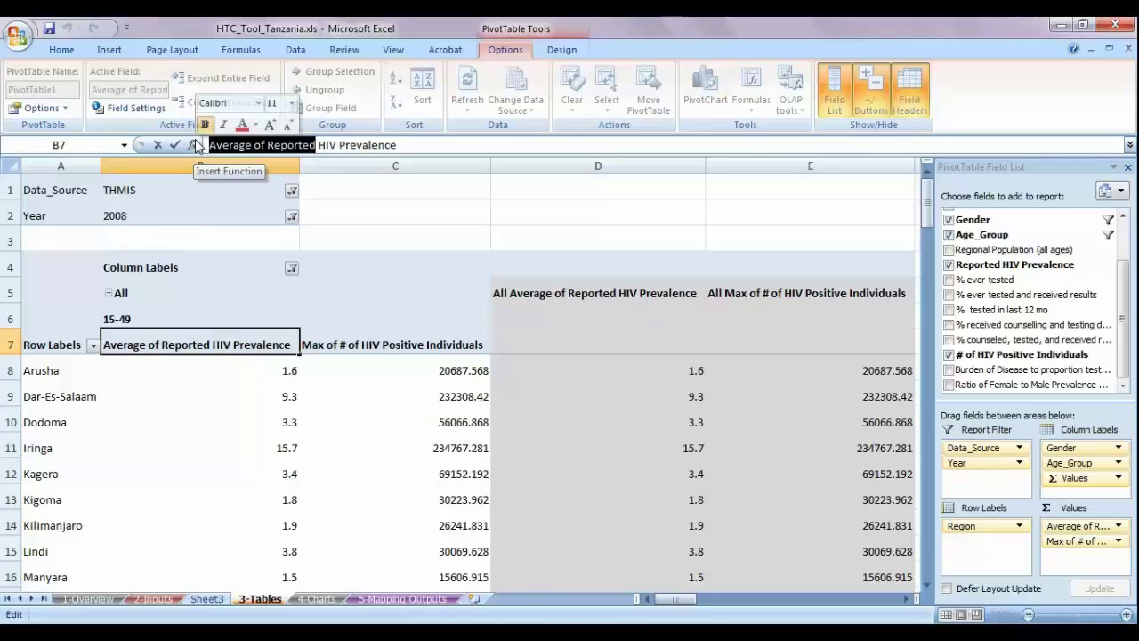
pyautogui.press('Delete')
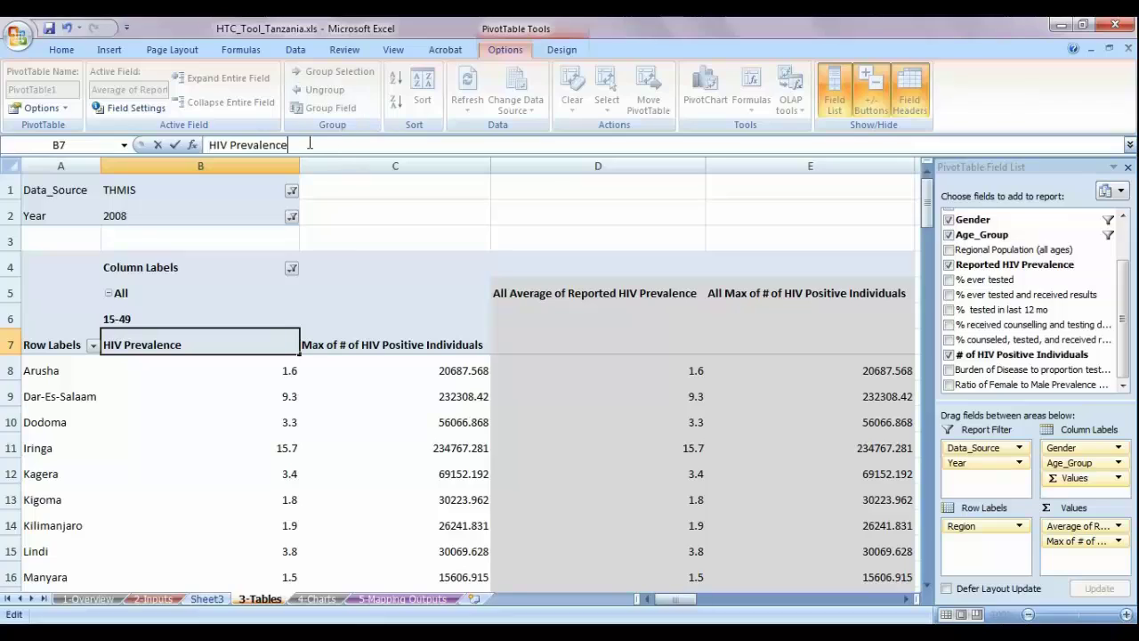
pyautogui.write('(%)')
# Step: Rename the heading in C7 to "No. of HIV Positive Individuals"
pyautogui.click(367, 346)
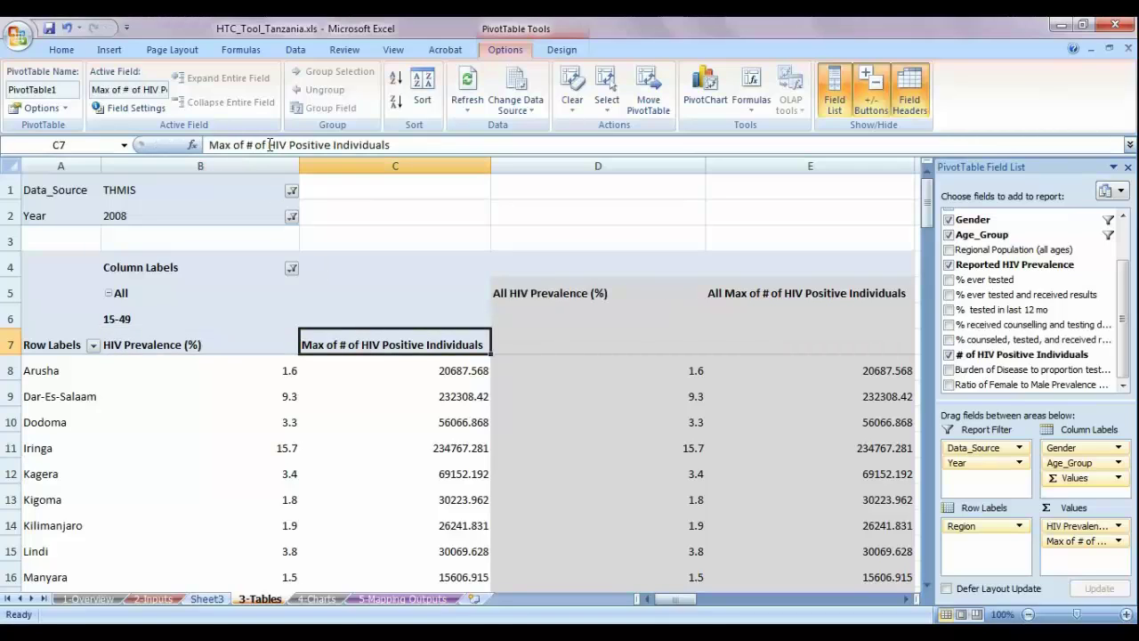
pyautogui.moveTo(269, 144); pyautogui.dragTo(190, 129)
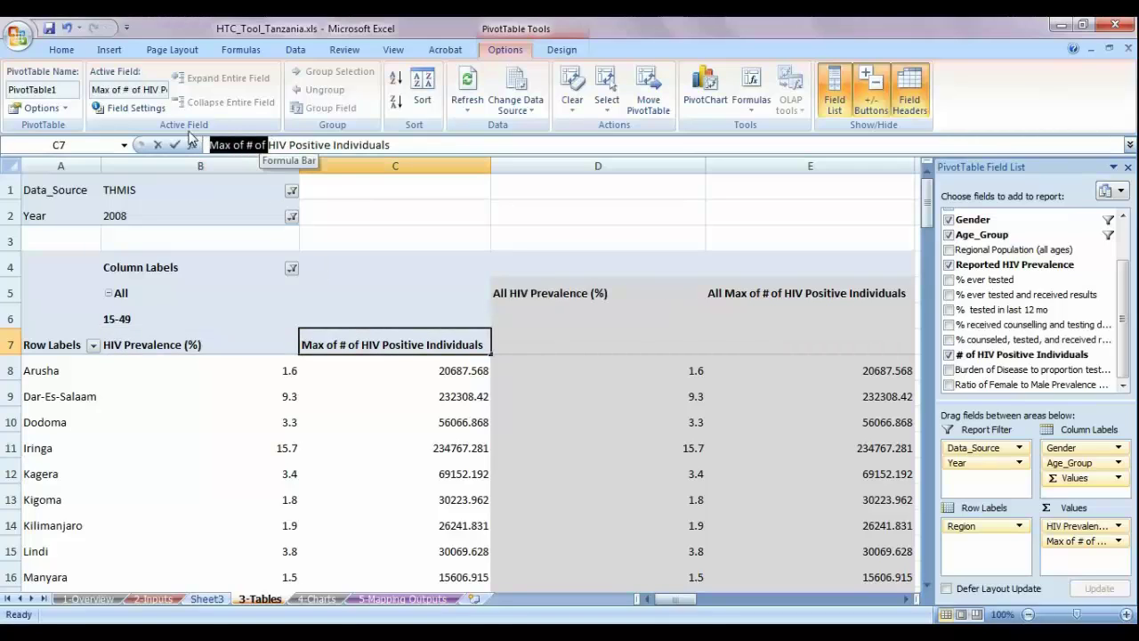
pyautogui.write('N')
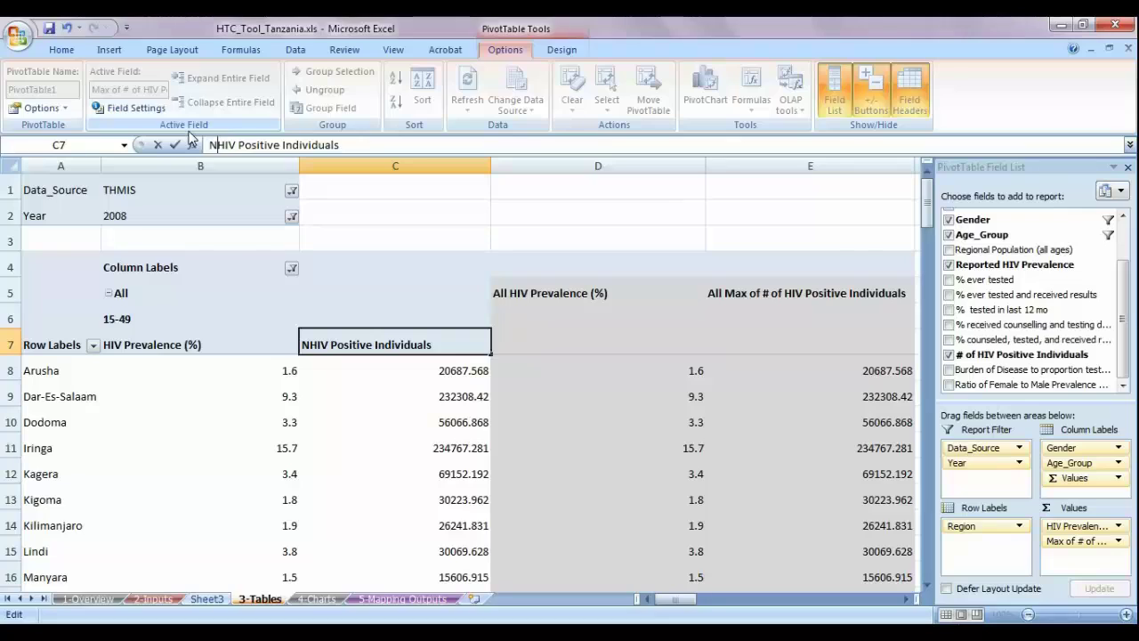
pyautogui.write('o.')
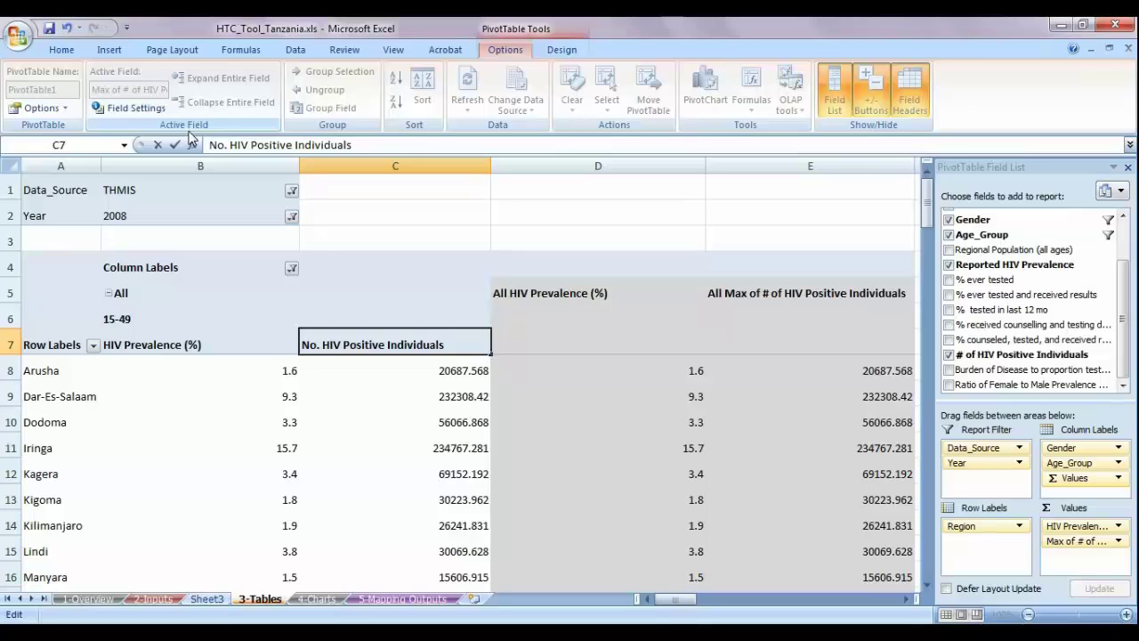
pyautogui.write('of')
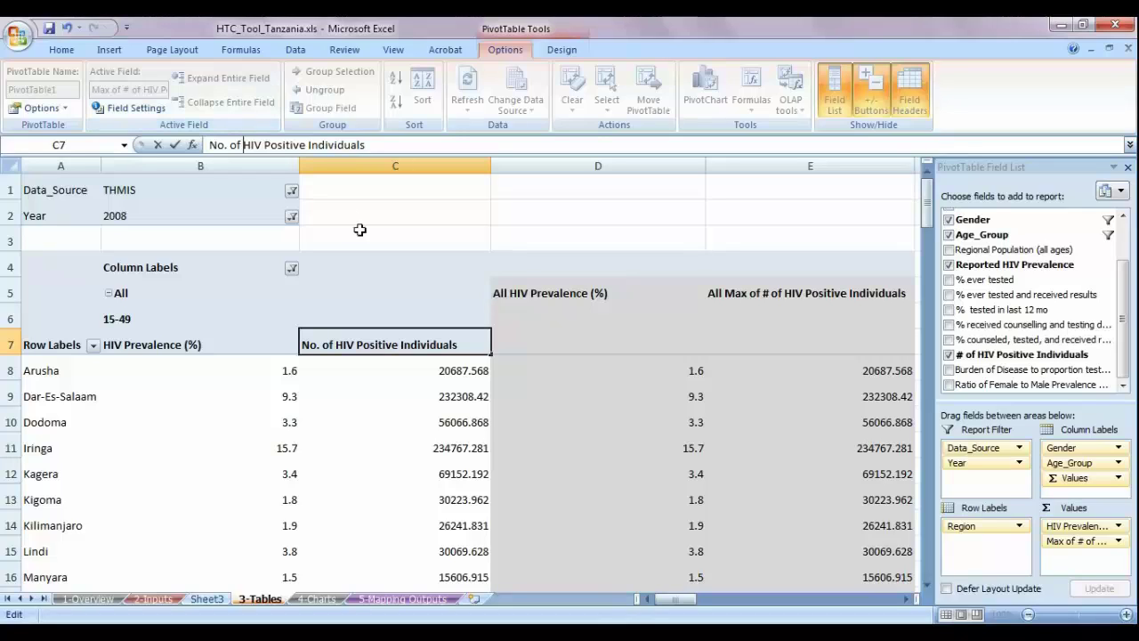
# Step: Format the No. of HIV Positive Individuals values in C8:C28 as Number with 0 decimal places and a 1000 separator
pyautogui.click(928, 585)
pyautogui.click(928, 585)
pyautogui.click(928, 586)
pyautogui.click(928, 586)
pyautogui.click(928, 586)
pyautogui.click(929, 585)
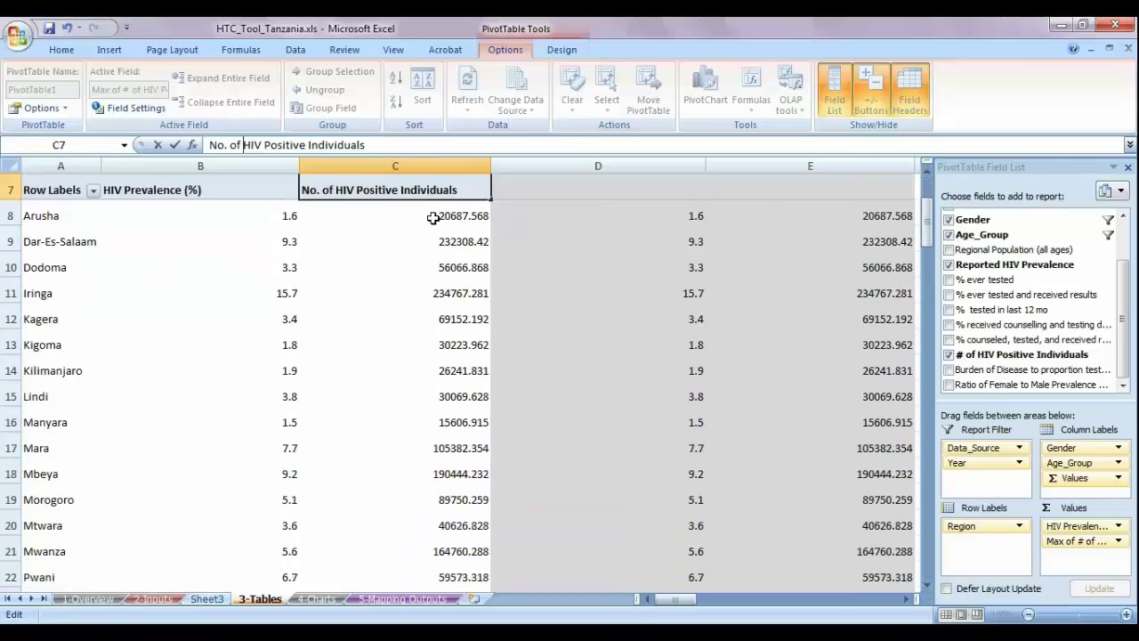
pyautogui.click(432, 217)
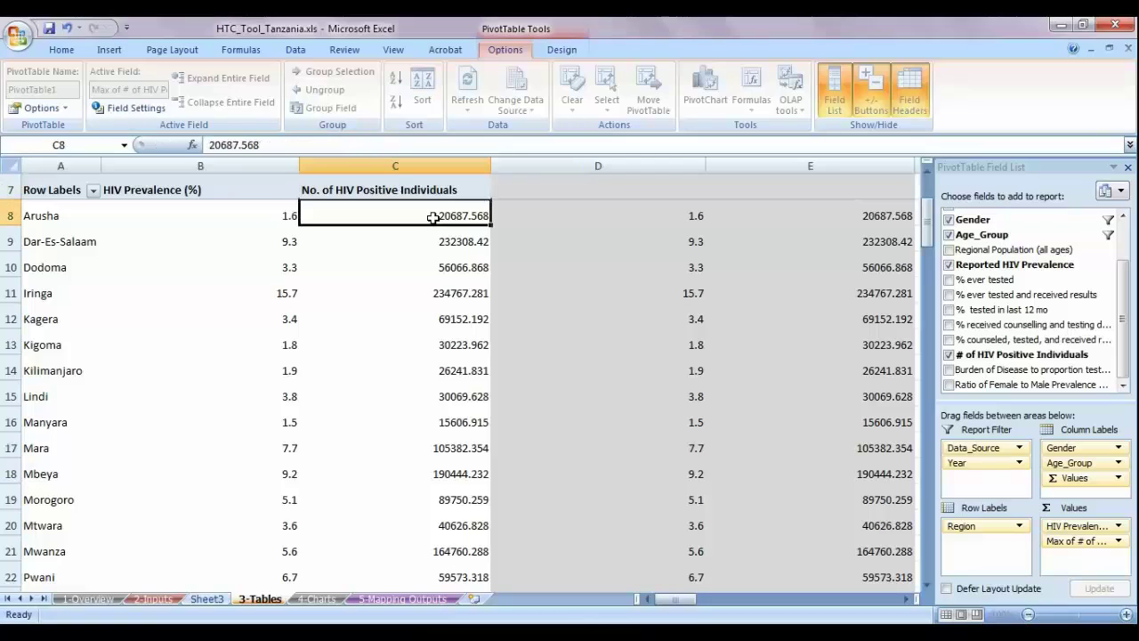
pyautogui.moveTo(433, 218); pyautogui.dragTo(428, 551)
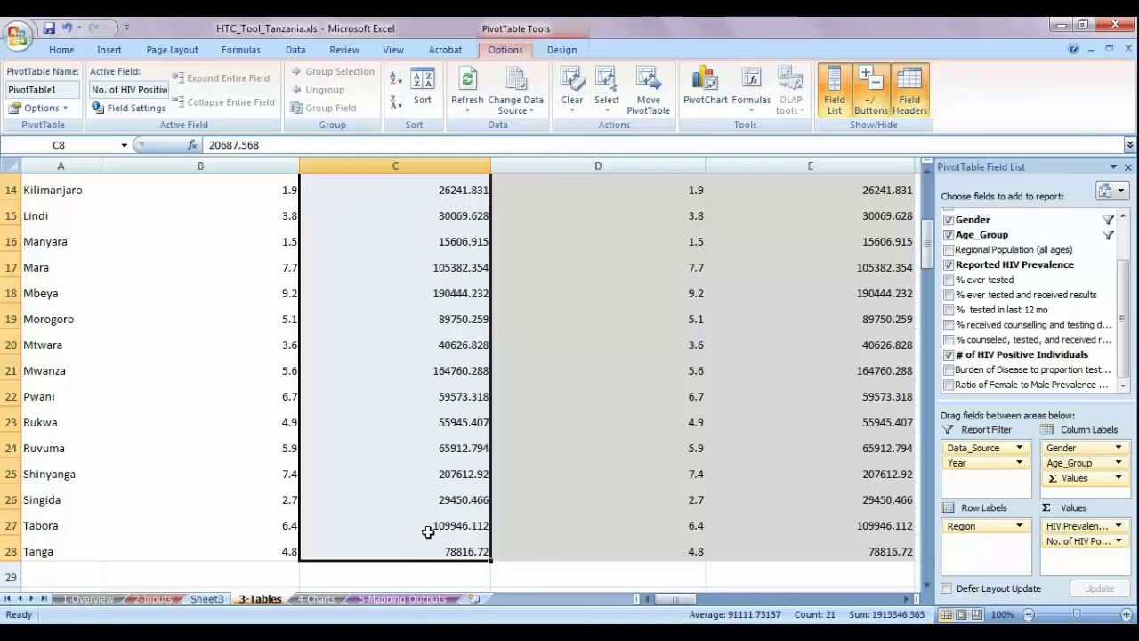
pyautogui.rightClick(429, 534)
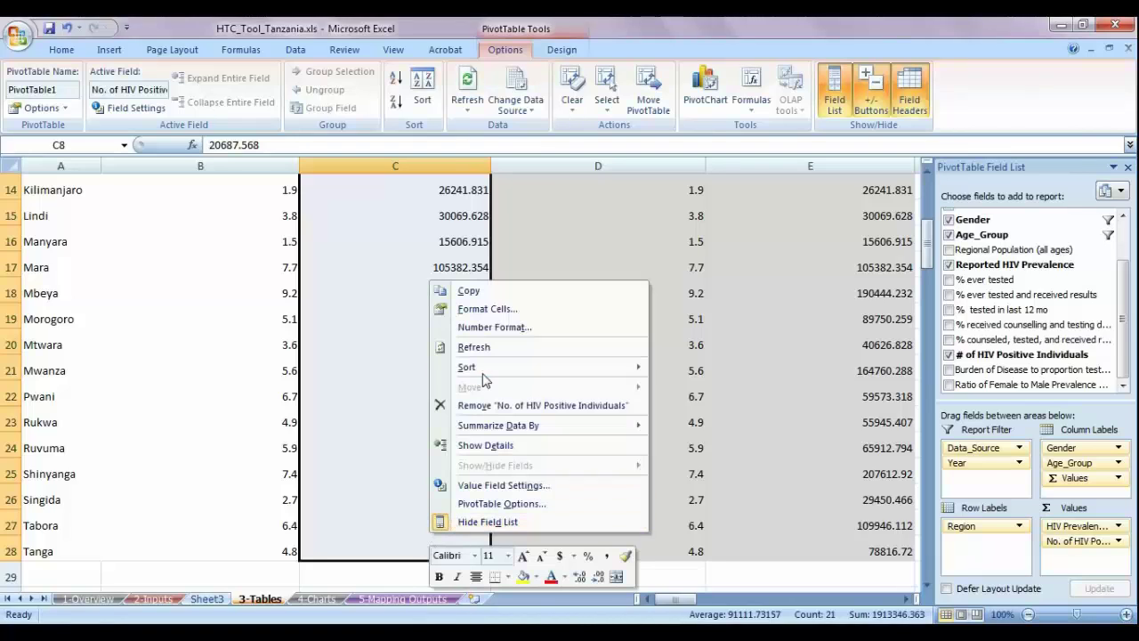
pyautogui.click(483, 308)
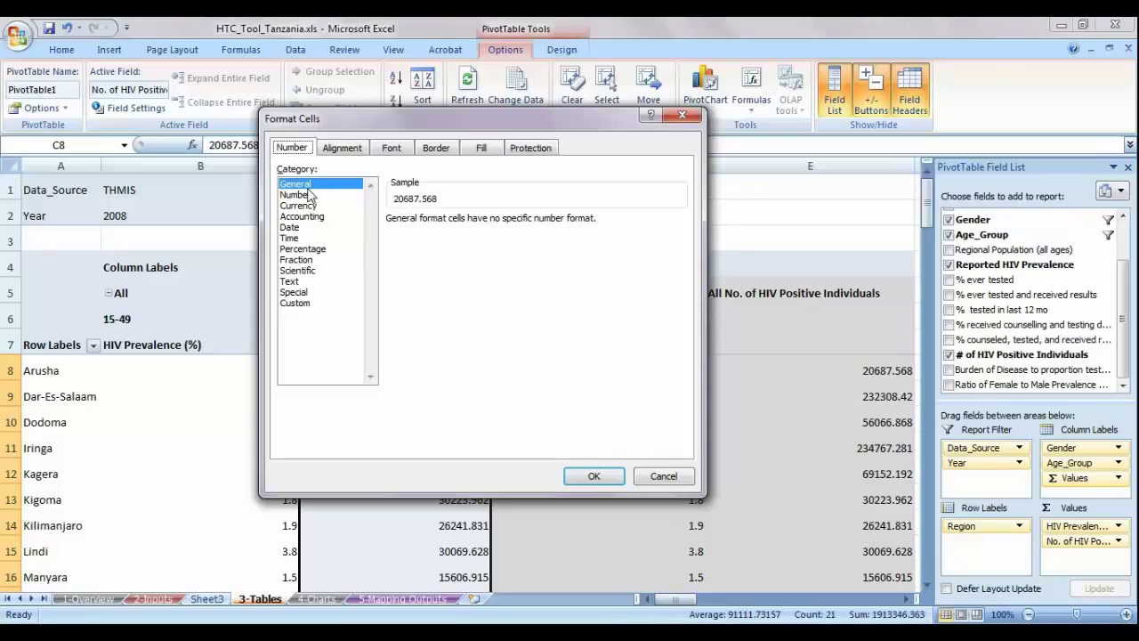
pyautogui.click(309, 194)
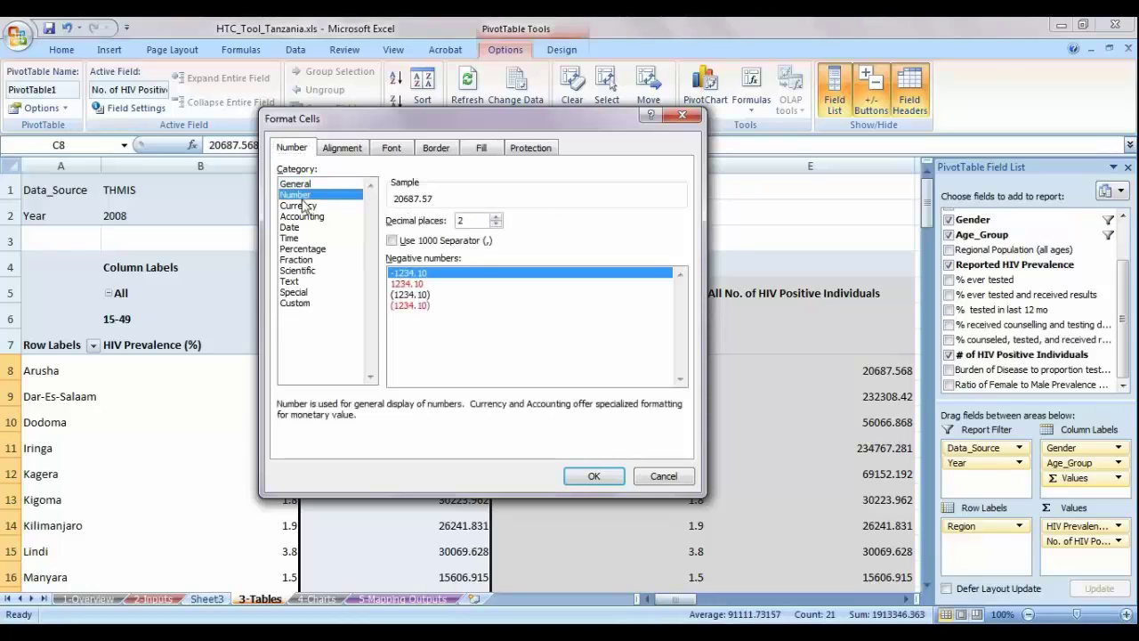
pyautogui.click(496, 224)
pyautogui.click(496, 224)
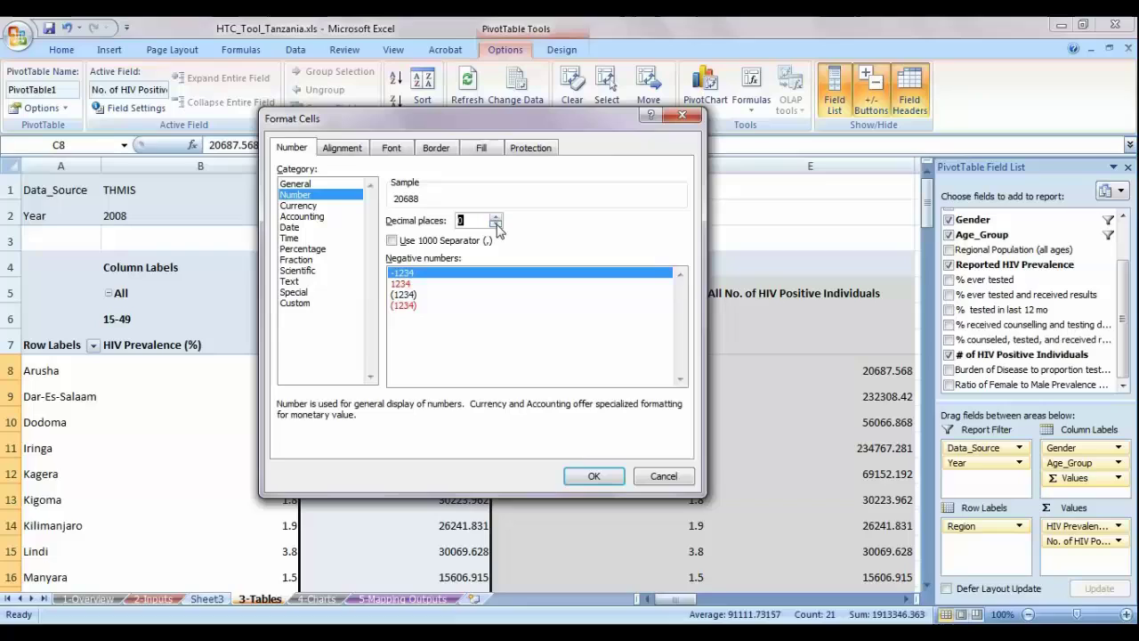
pyautogui.click(392, 241)
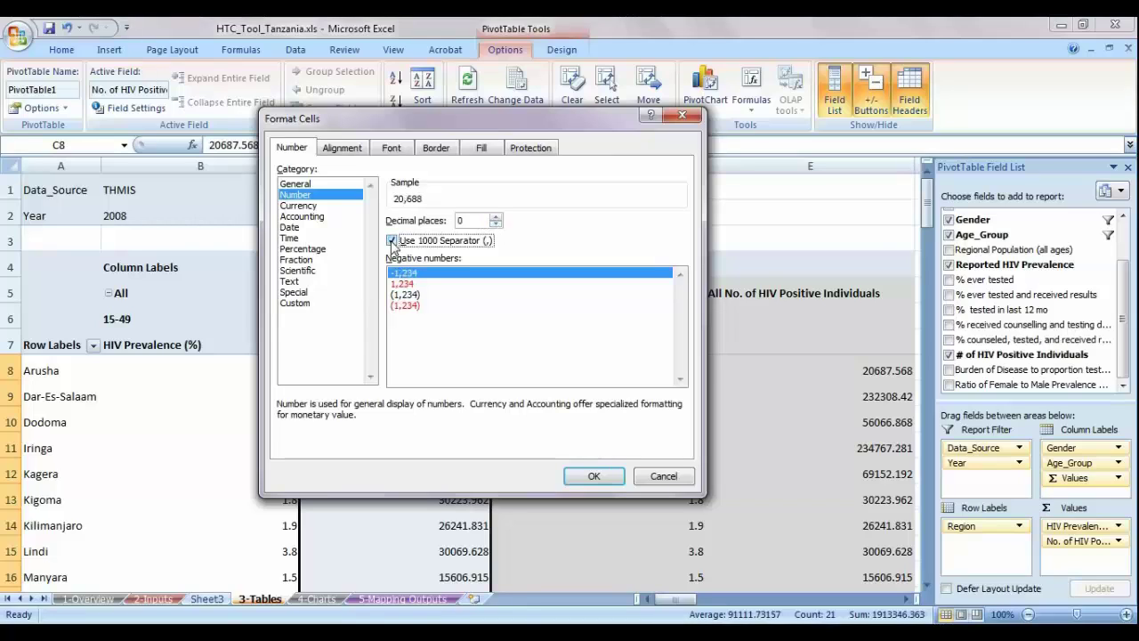
pyautogui.click(593, 476)
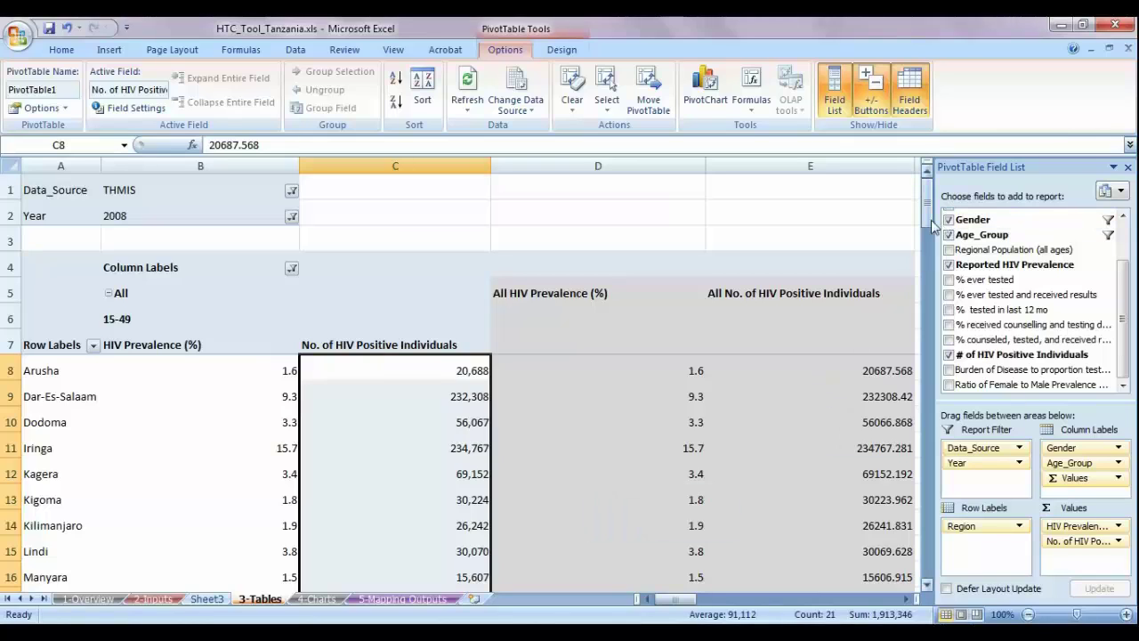
pyautogui.moveTo(931, 222); pyautogui.dragTo(933, 242)
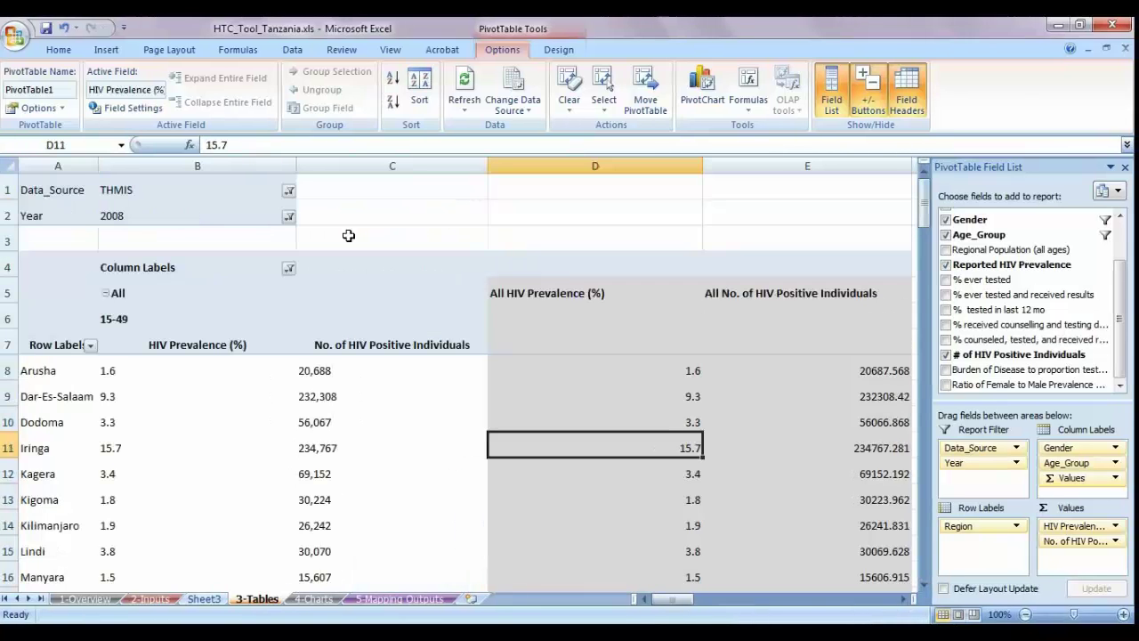
pyautogui.moveTo(143, 370)
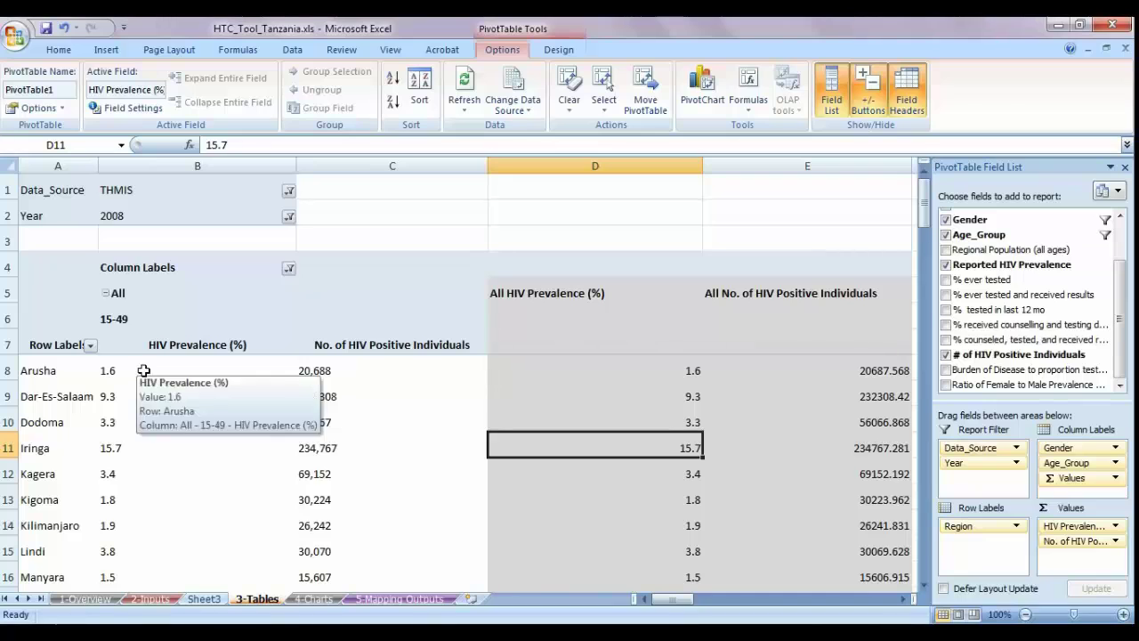
# Step: Center the HIV Prevalence (%) and No. of HIV Positive Individuals values in B8:C28 horizontally
pyautogui.moveTo(143, 371); pyautogui.dragTo(382, 536)
pyautogui.rightClick(384, 543)
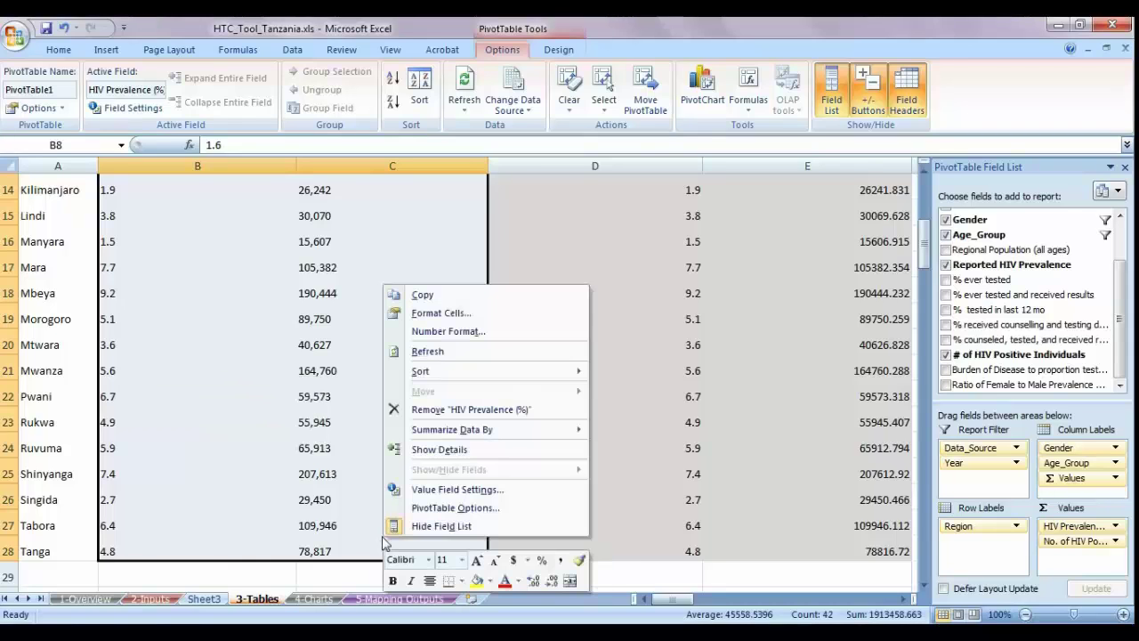
pyautogui.click(442, 312)
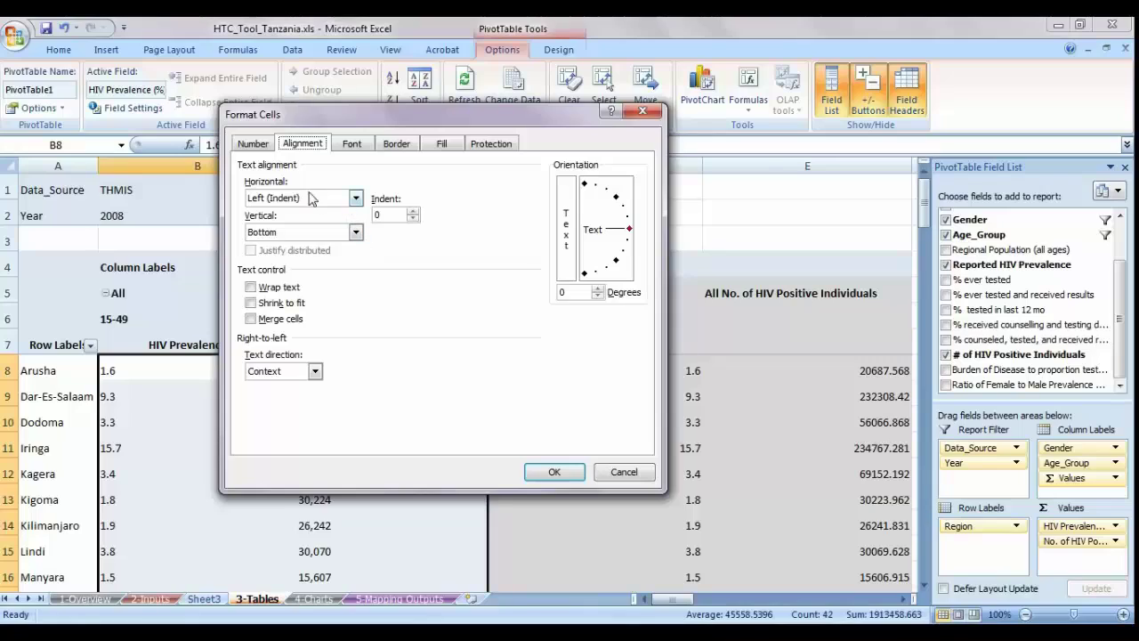
pyautogui.click(356, 197)
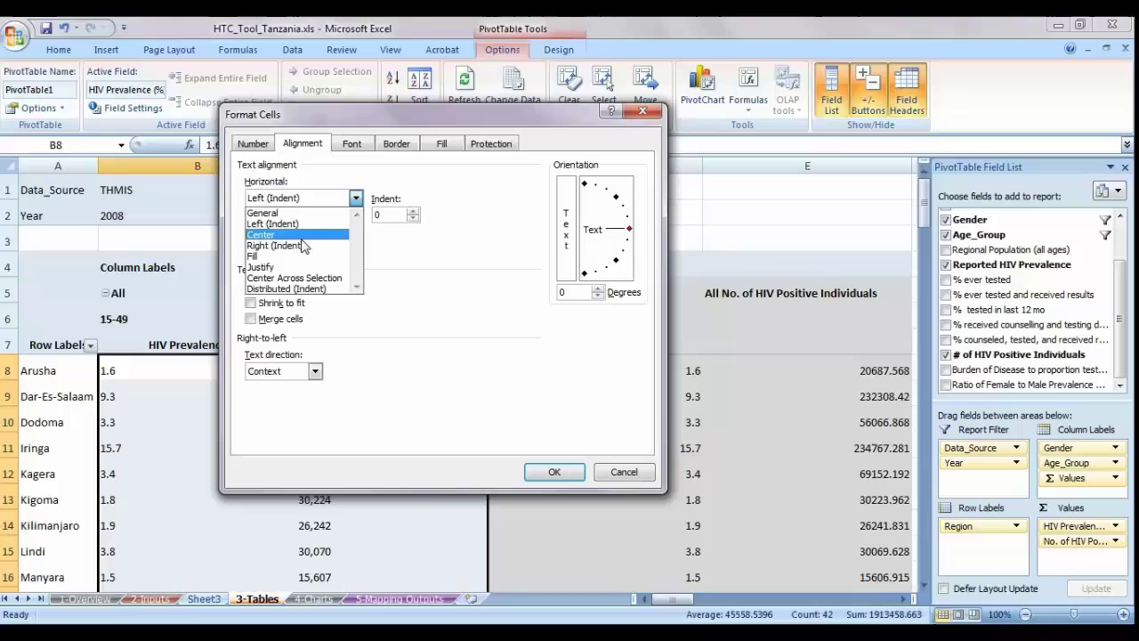
pyautogui.press('Return')
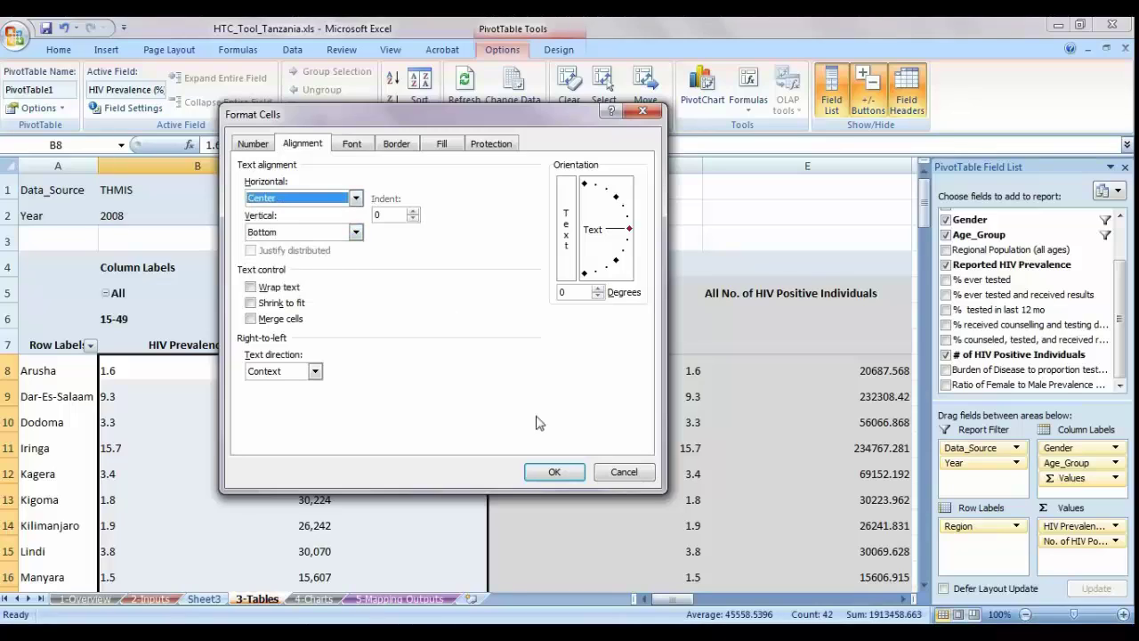
pyautogui.click(566, 470)
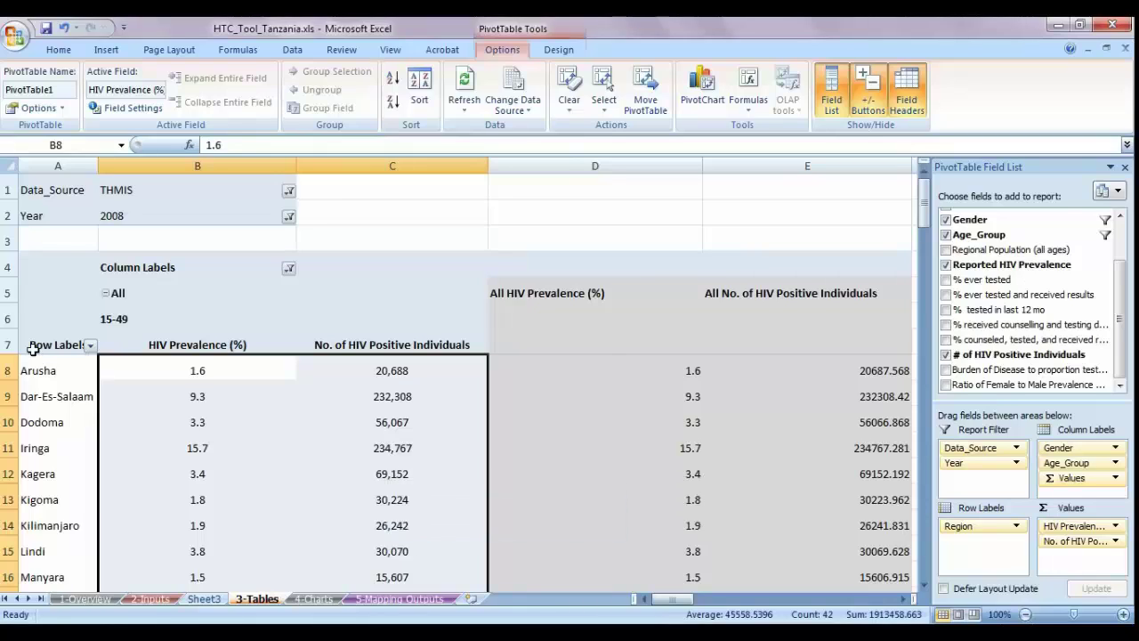
# Step: Apply All Borders to the table range A7:C28, from the heading row down to Tanga
pyautogui.moveTo(33, 347); pyautogui.dragTo(444, 529)
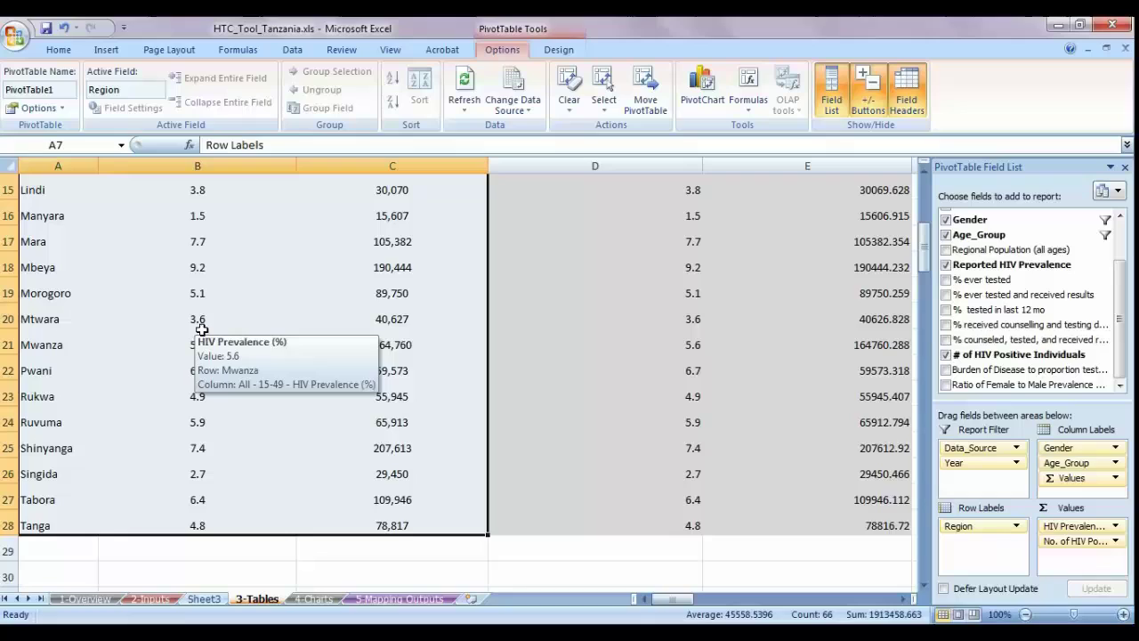
pyautogui.click(59, 51)
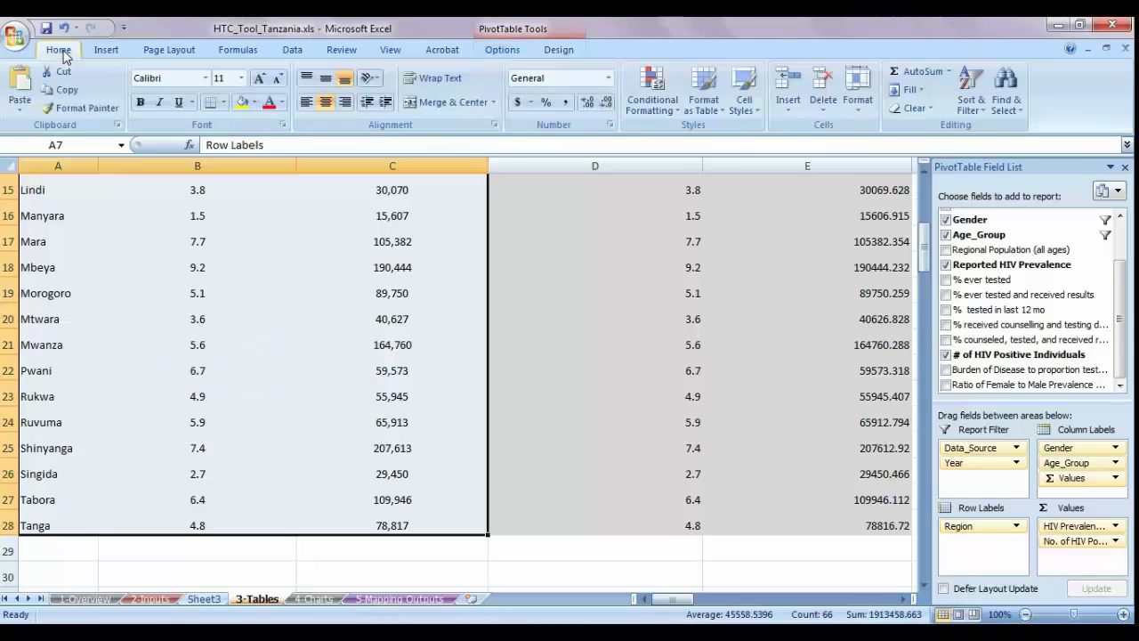
pyautogui.click(225, 104)
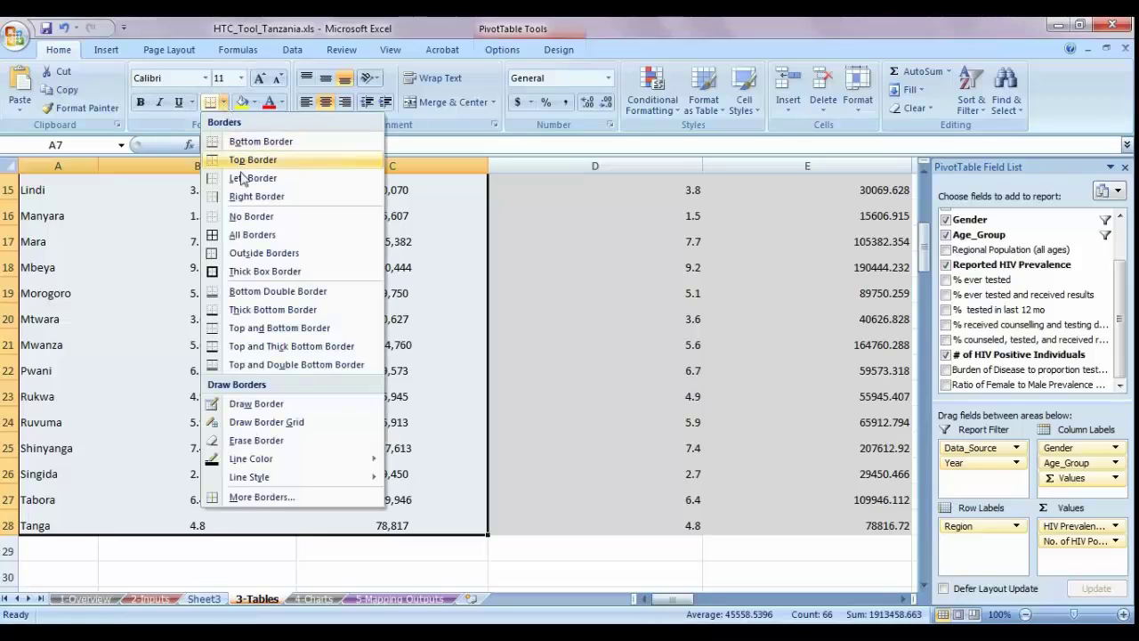
pyautogui.click(249, 237)
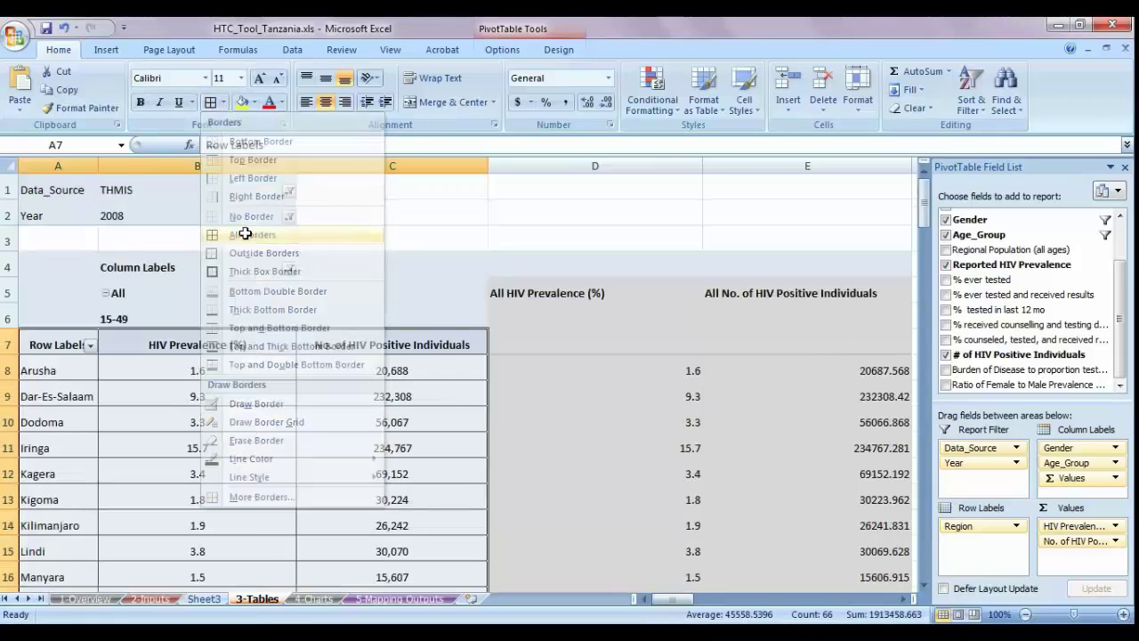
pyautogui.click(343, 454)
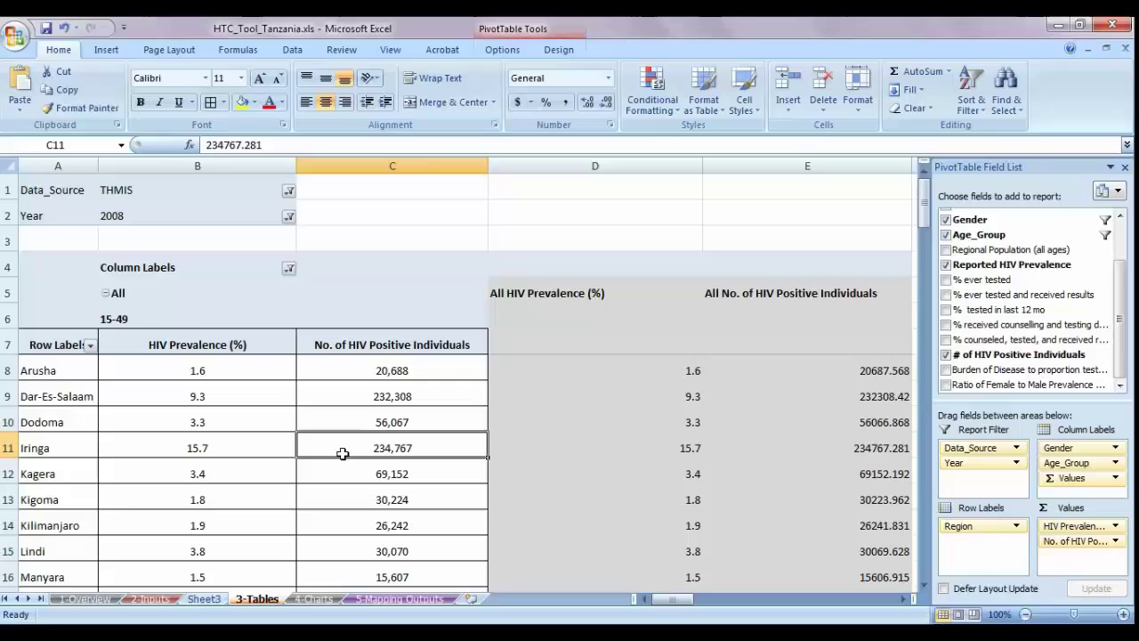
# Step: Fill the heading cells A7:C7 with a medium gray background color
pyautogui.click(38, 344)
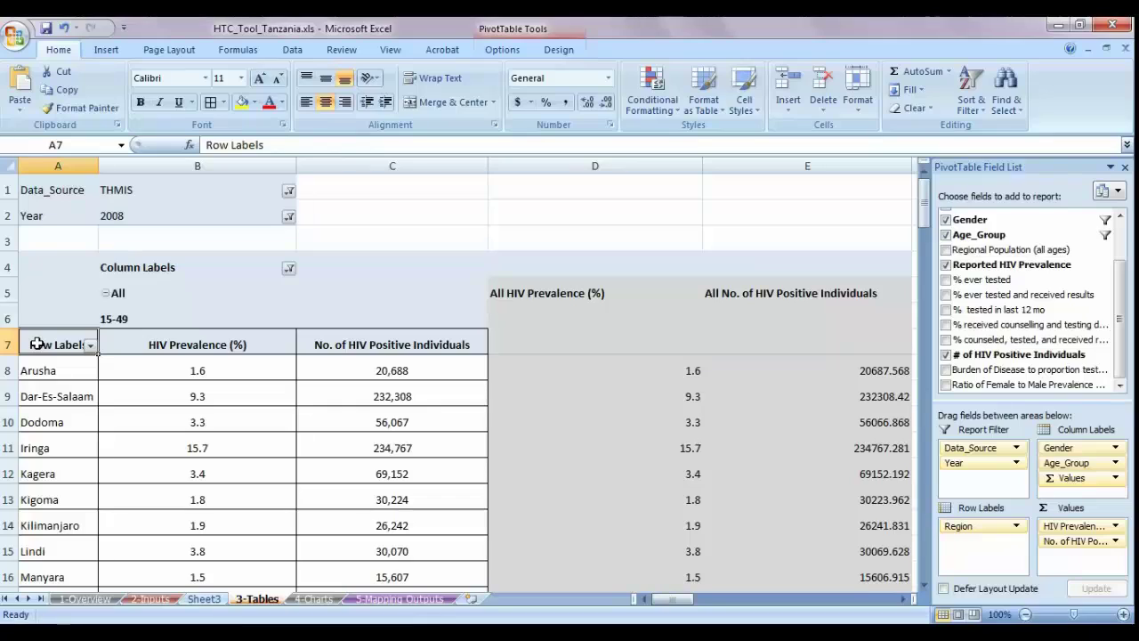
pyautogui.moveTo(38, 343); pyautogui.dragTo(353, 349)
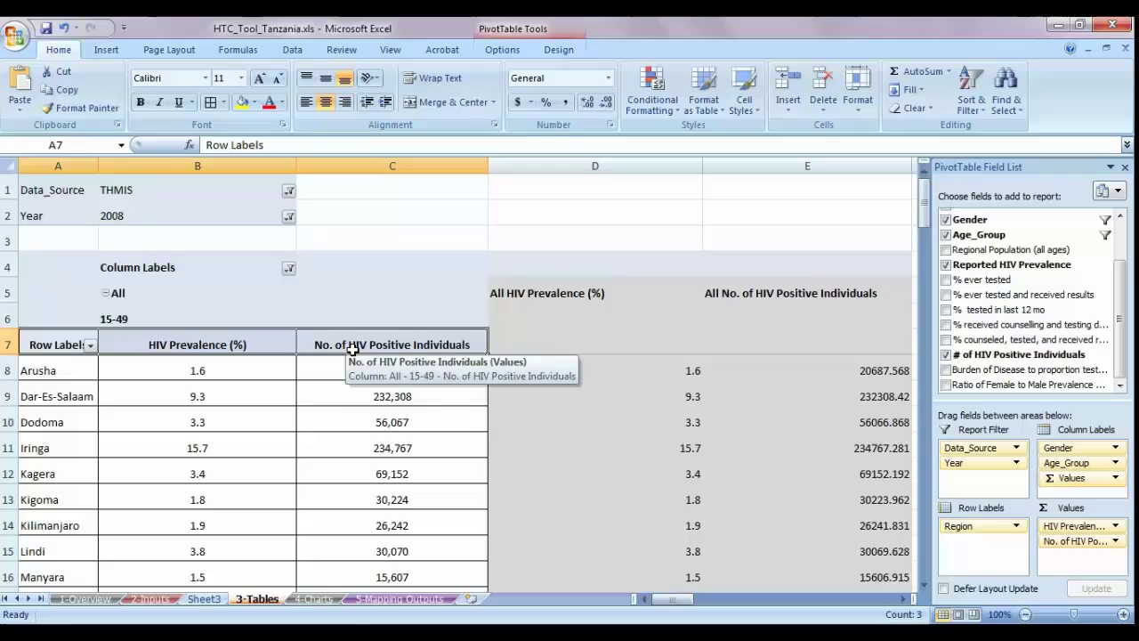
pyautogui.rightClick(355, 352)
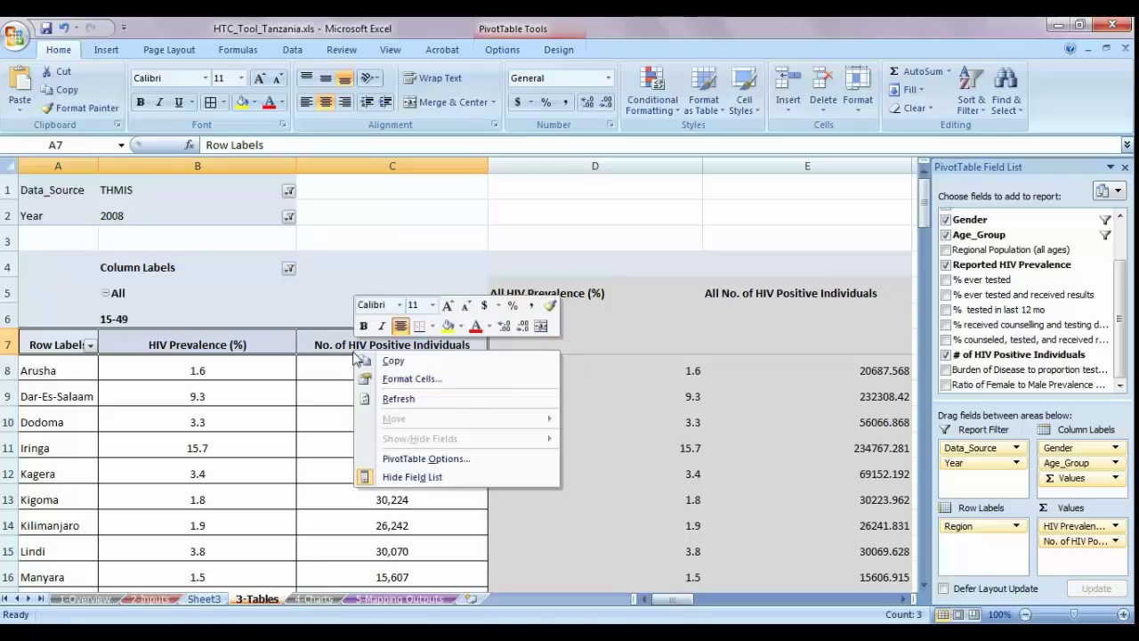
pyautogui.click(406, 380)
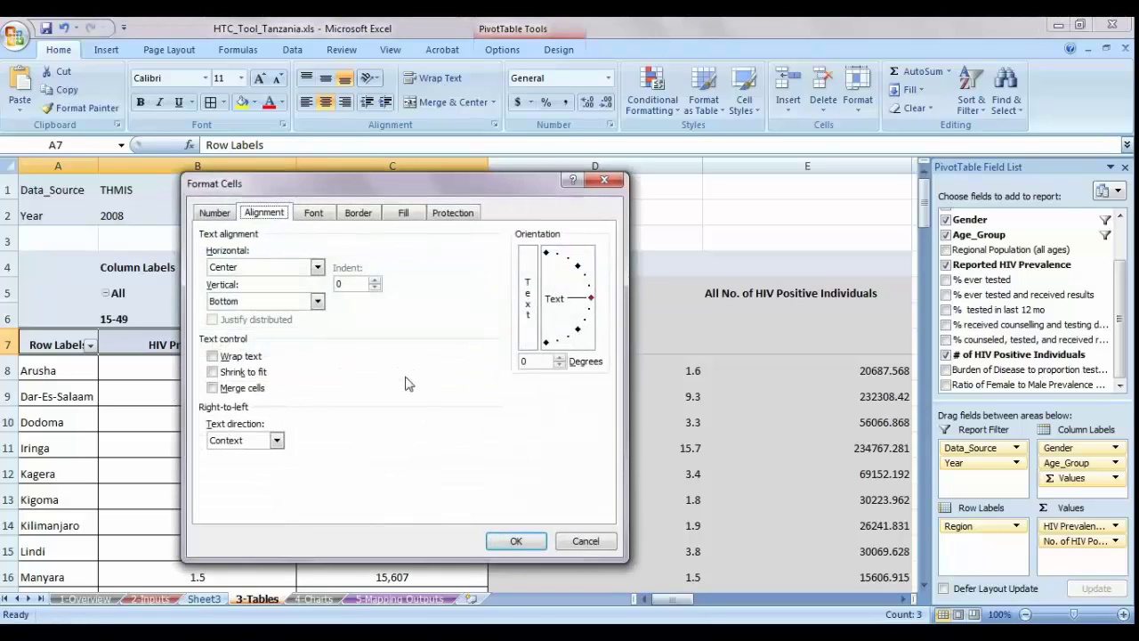
pyautogui.click(405, 212)
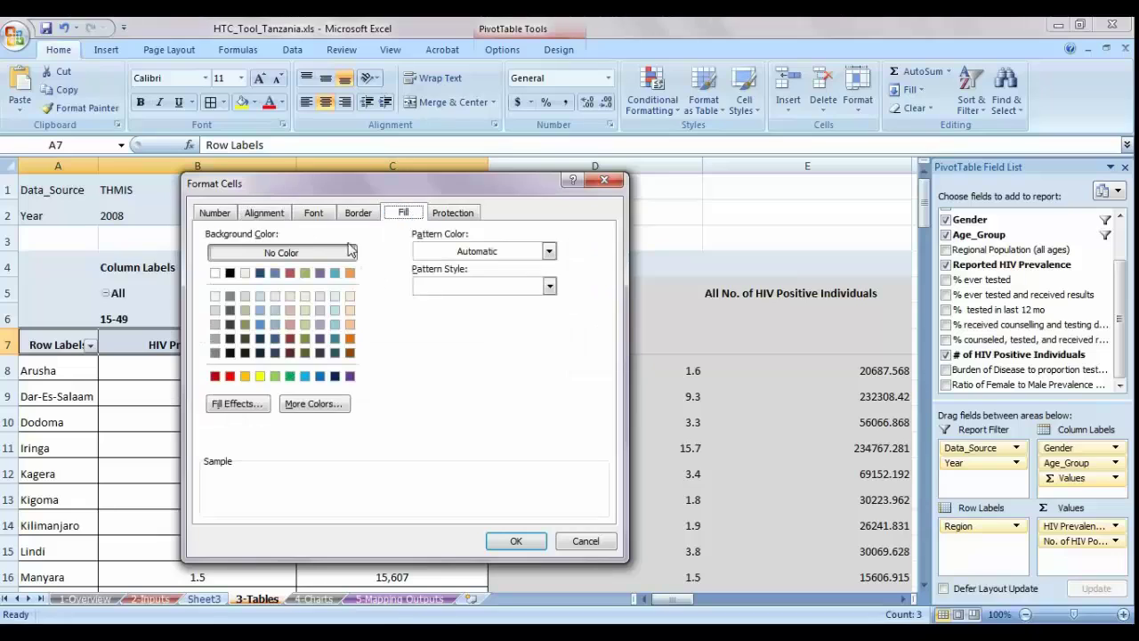
pyautogui.click(213, 325)
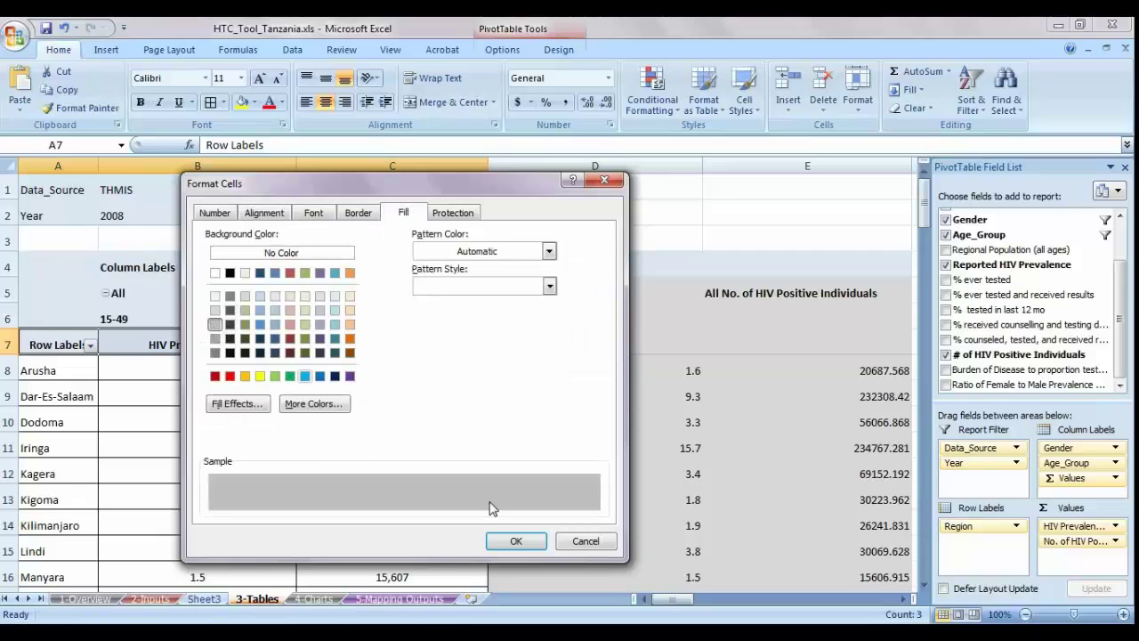
pyautogui.click(515, 541)
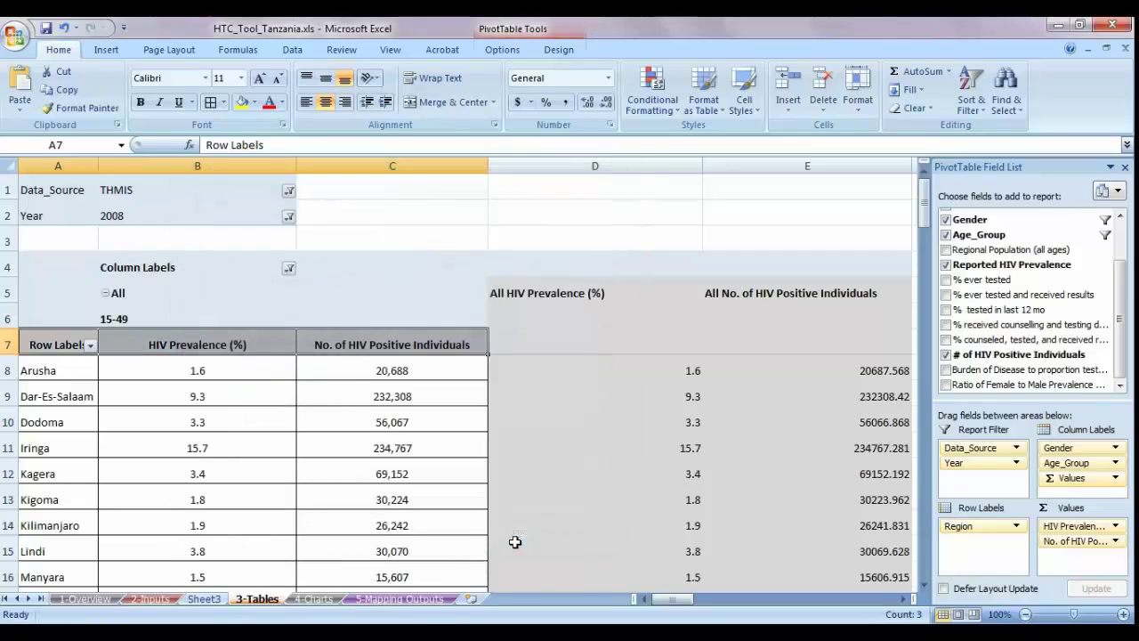
pyautogui.click(443, 550)
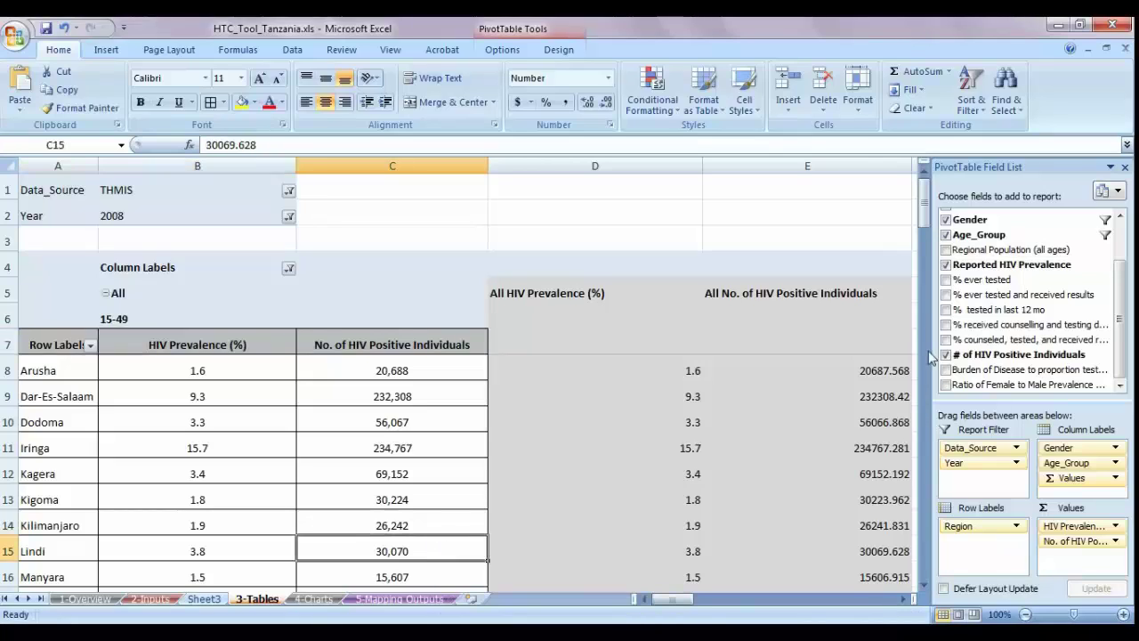
# Step: Copy the formatted table A7:C28, including its heading row
pyautogui.moveTo(920, 219); pyautogui.dragTo(926, 242)
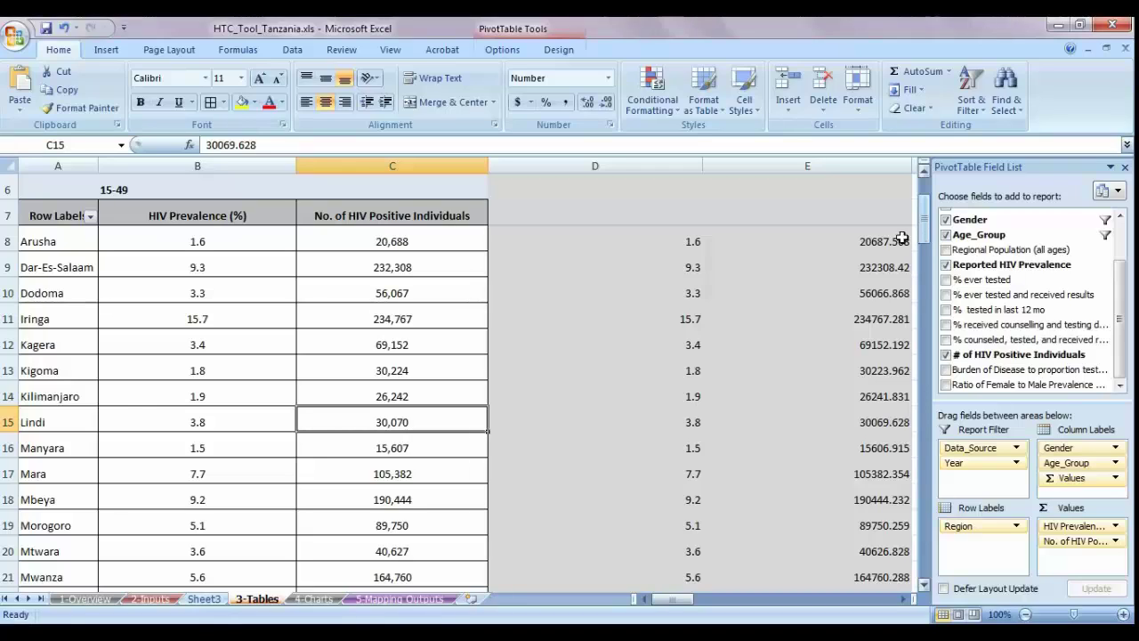
pyautogui.moveTo(471, 467)
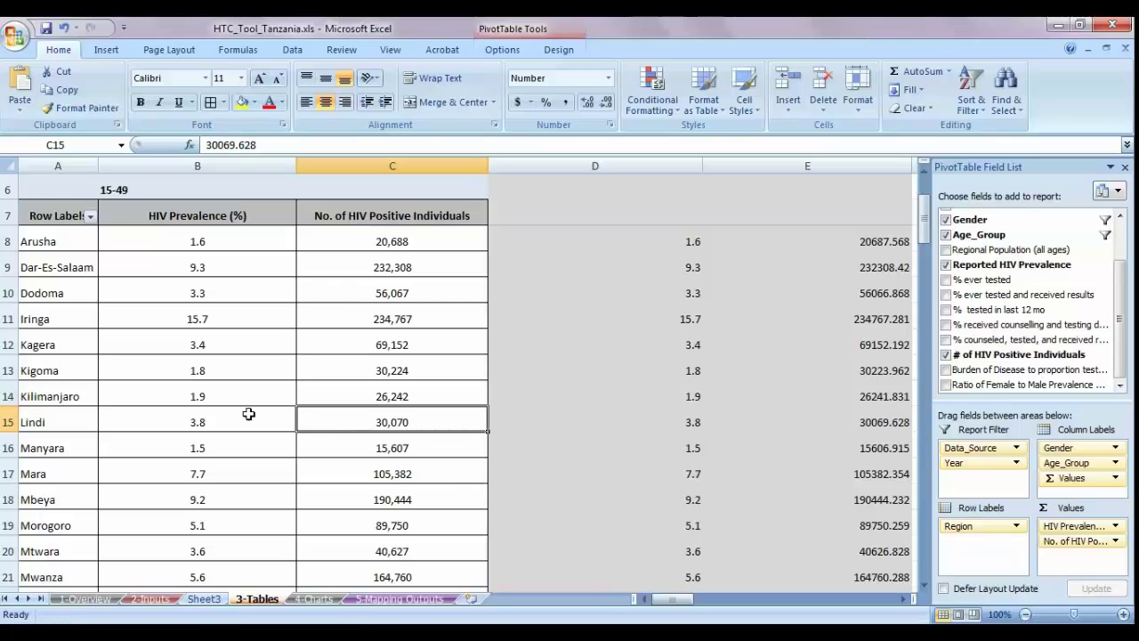
pyautogui.moveTo(238, 409)
pyautogui.moveTo(305, 532)
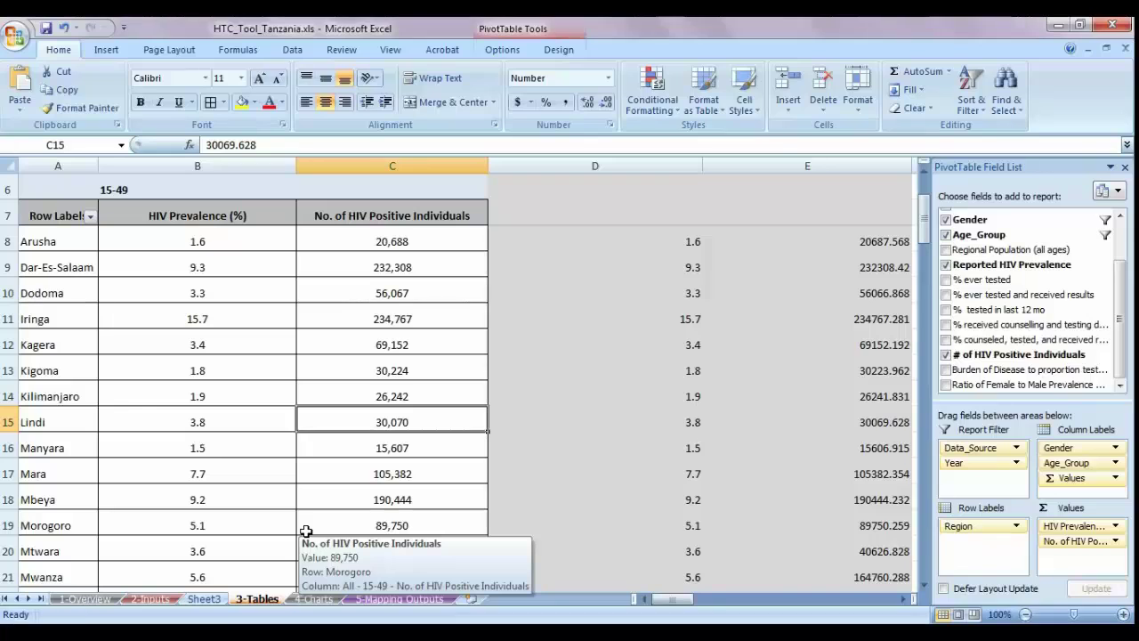
pyautogui.moveTo(43, 211); pyautogui.dragTo(406, 553)
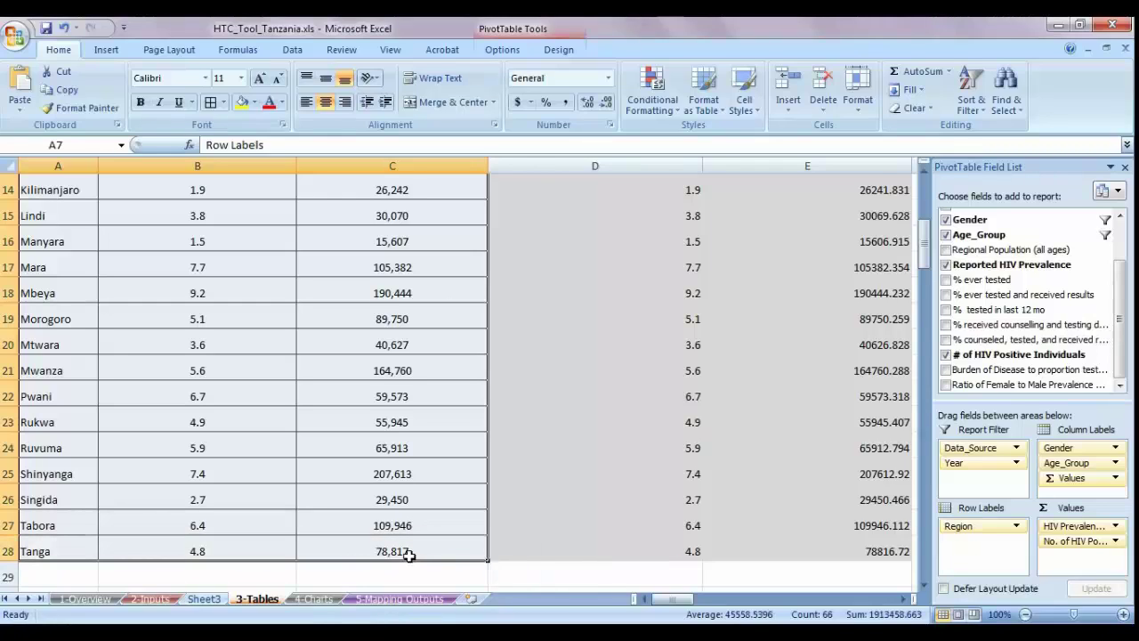
pyautogui.rightClick(404, 552)
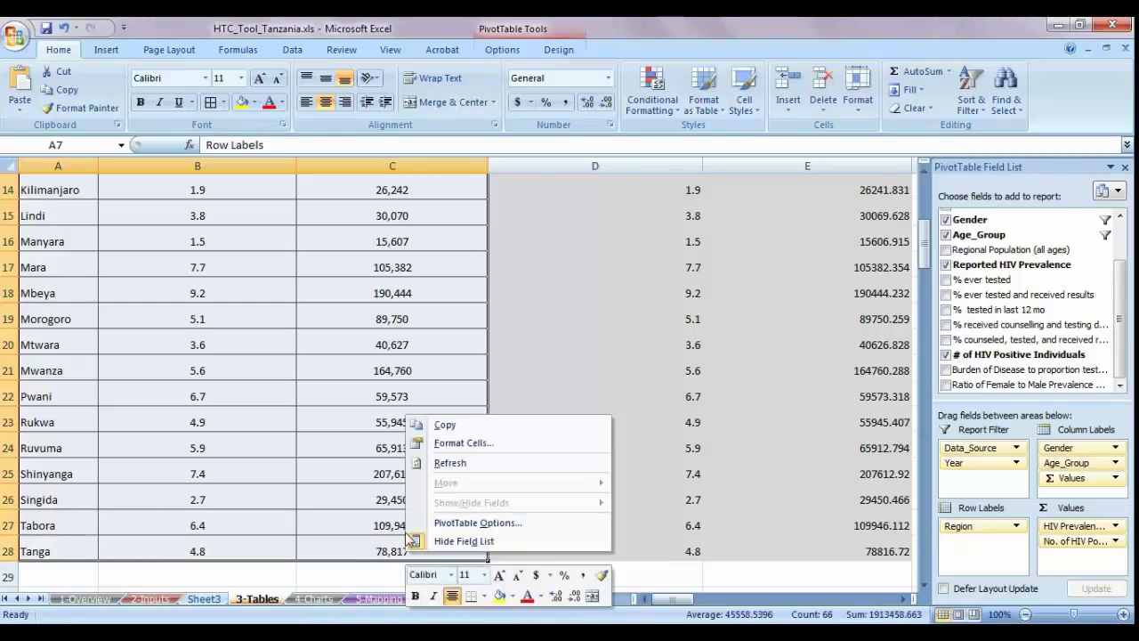
pyautogui.click(456, 429)
pyautogui.scroll(5, 454, 426)
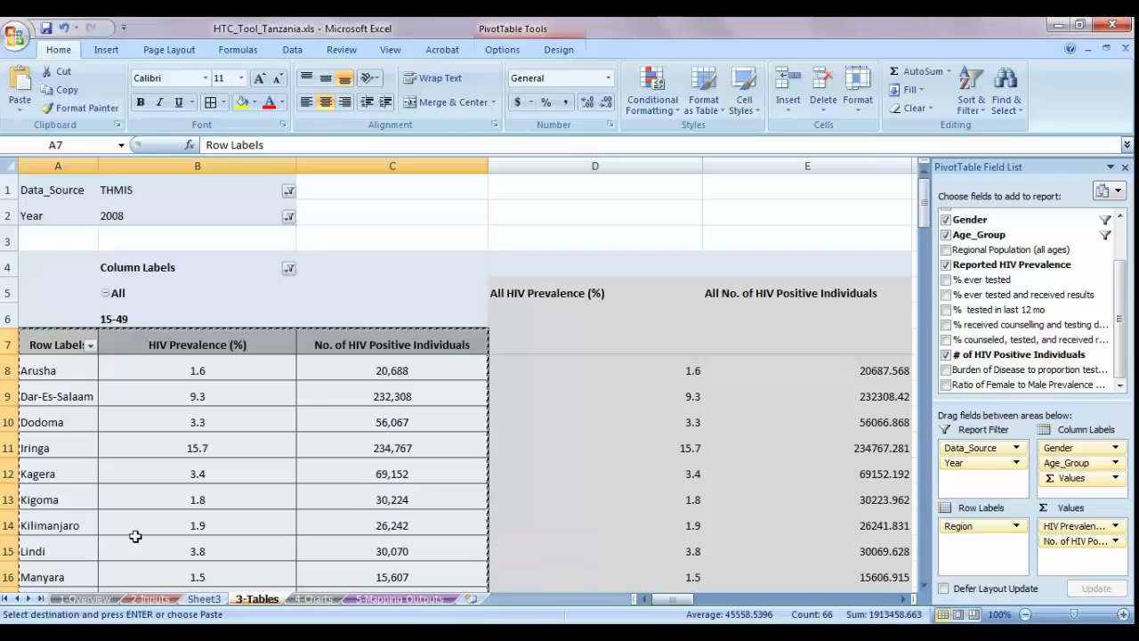
# Step: Start a separate Microsoft Office Excel 2007 window with a blank workbook
pyautogui.press('super')
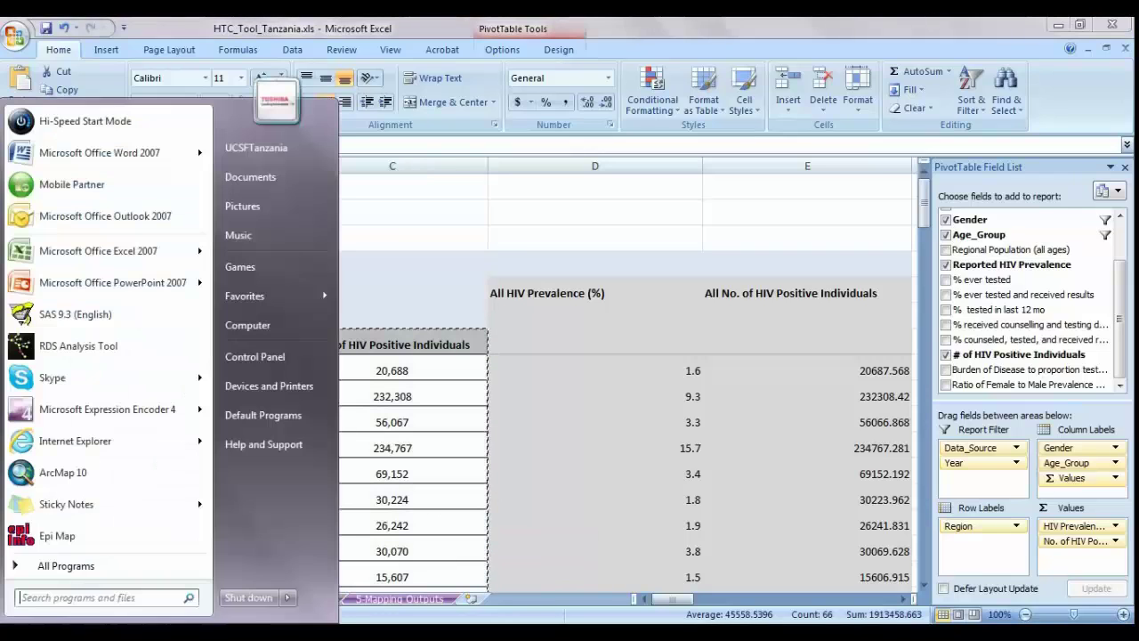
pyautogui.click(66, 571)
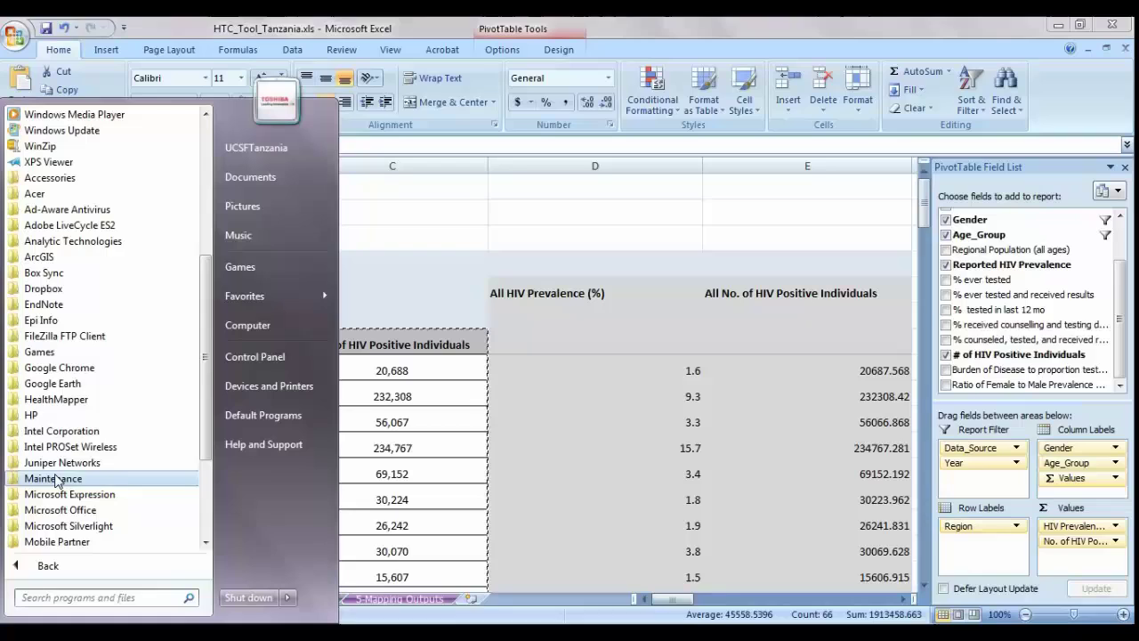
pyautogui.click(56, 511)
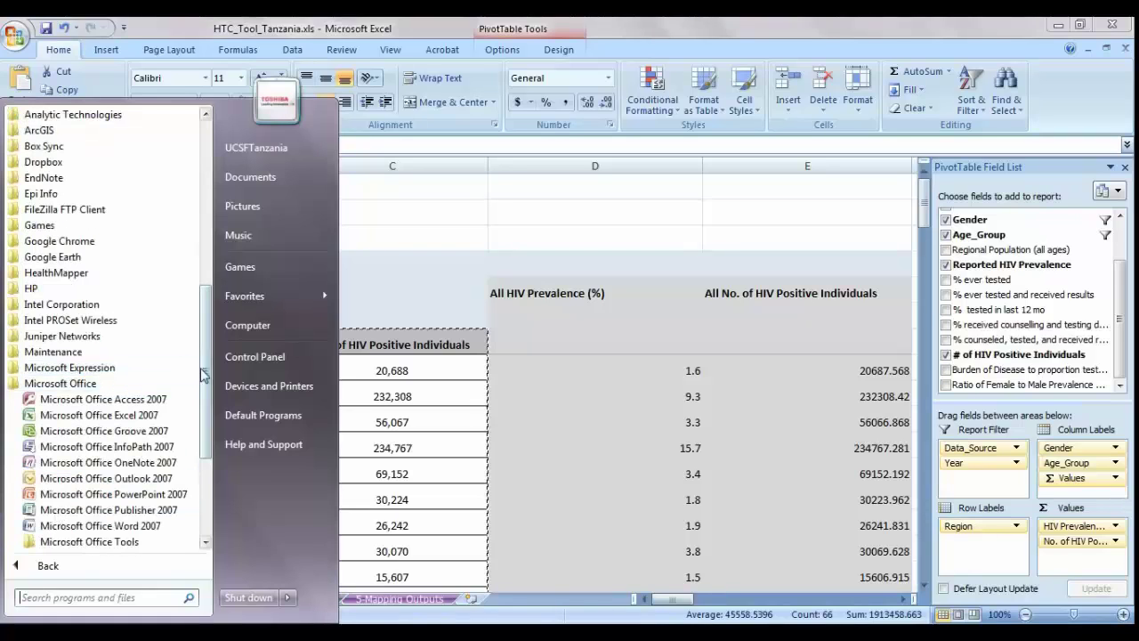
pyautogui.scroll(-2, 98, 410)
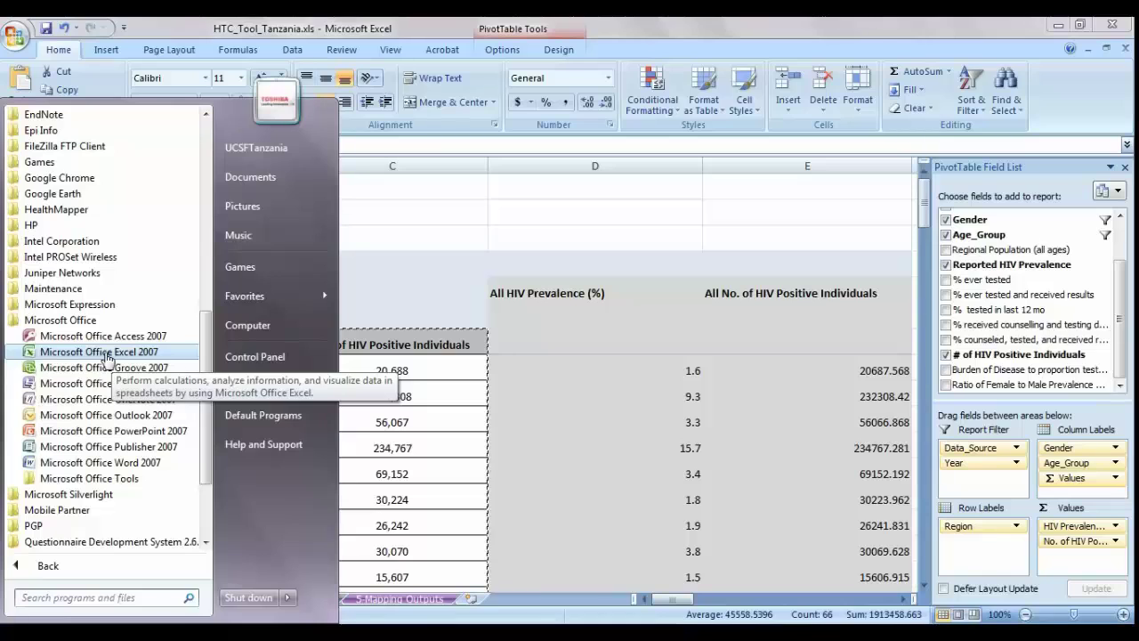
pyautogui.click(105, 353)
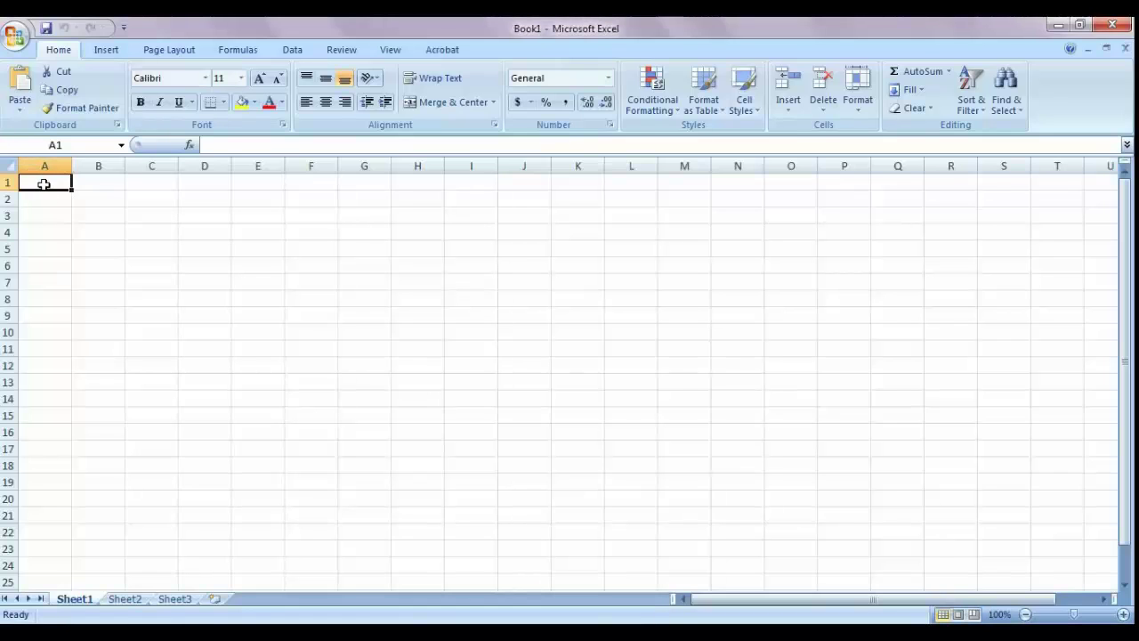
# Step: Paste the copied table into Sheet1 of the blank workbook, starting at cell A1
pyautogui.rightClick(43, 184)
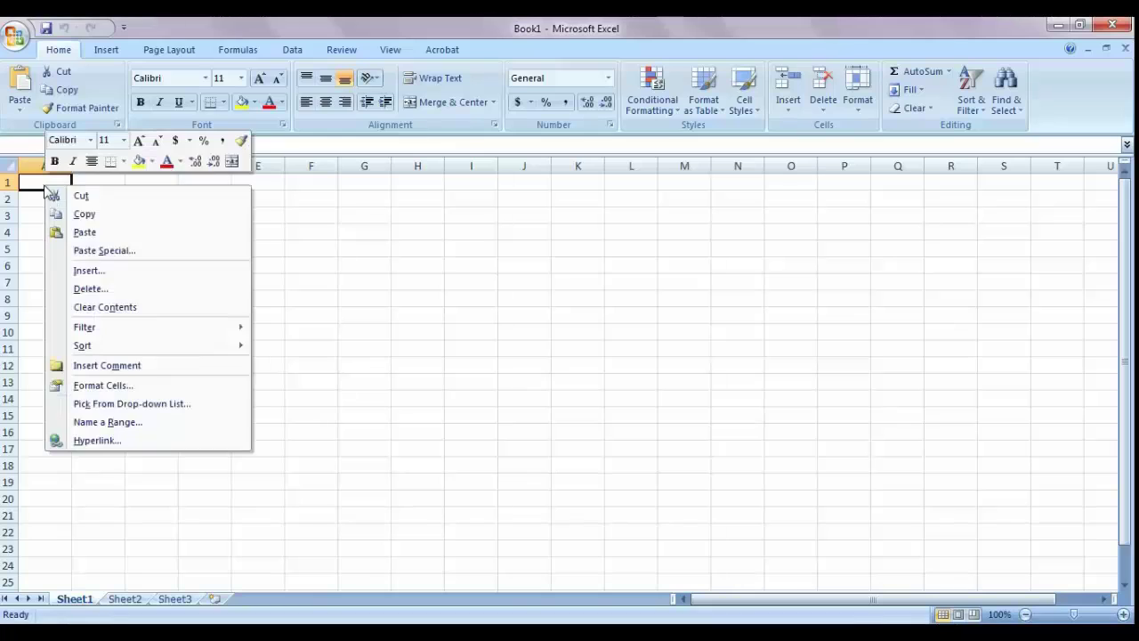
pyautogui.click(105, 232)
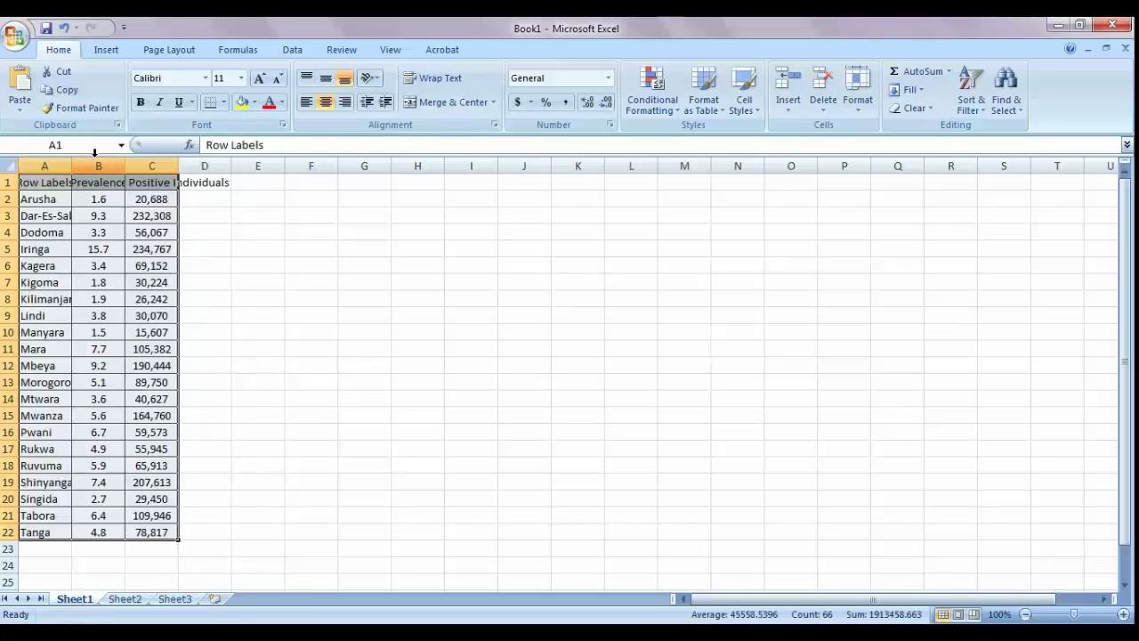
pyautogui.click(274, 264)
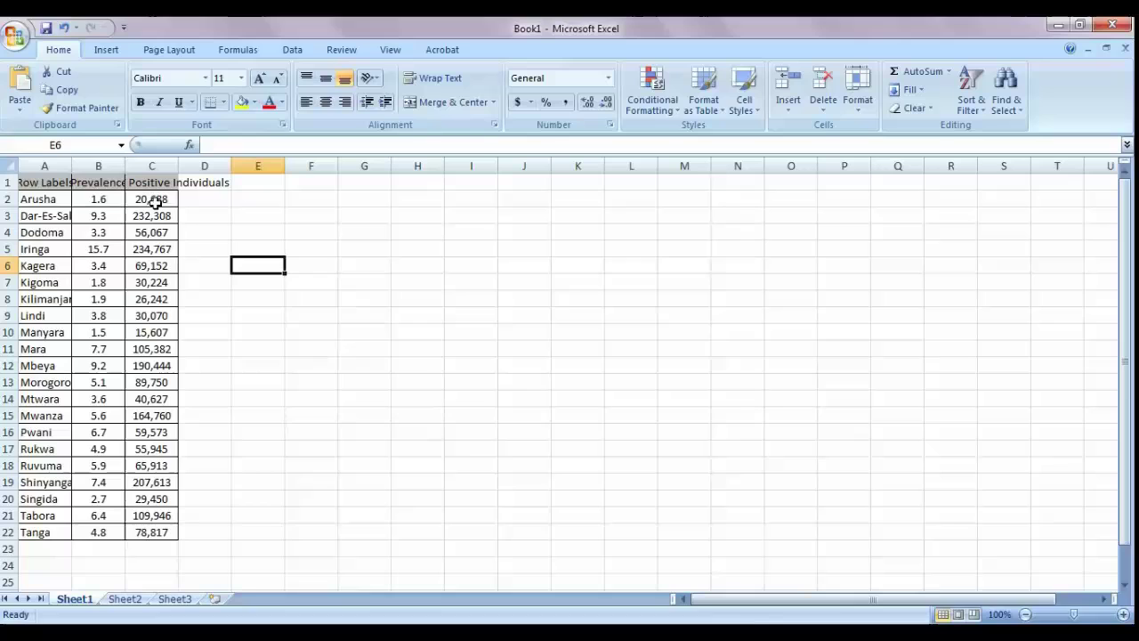
# Step: Widen columns A, B and C of the pasted table to show the full headings, and return to the HTC_Tool_Tanzania.xls workbook
pyautogui.moveTo(71, 167); pyautogui.dragTo(299, 186)
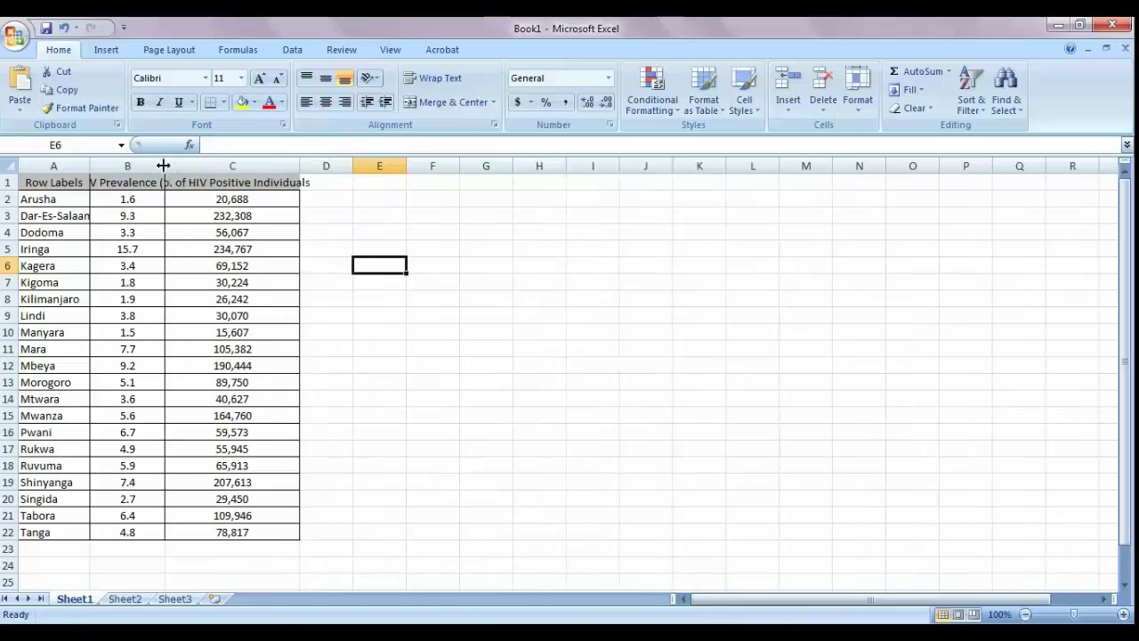
pyautogui.moveTo(166, 166); pyautogui.dragTo(218, 169)
pyautogui.moveTo(359, 169); pyautogui.dragTo(389, 169)
pyautogui.click(463, 207)
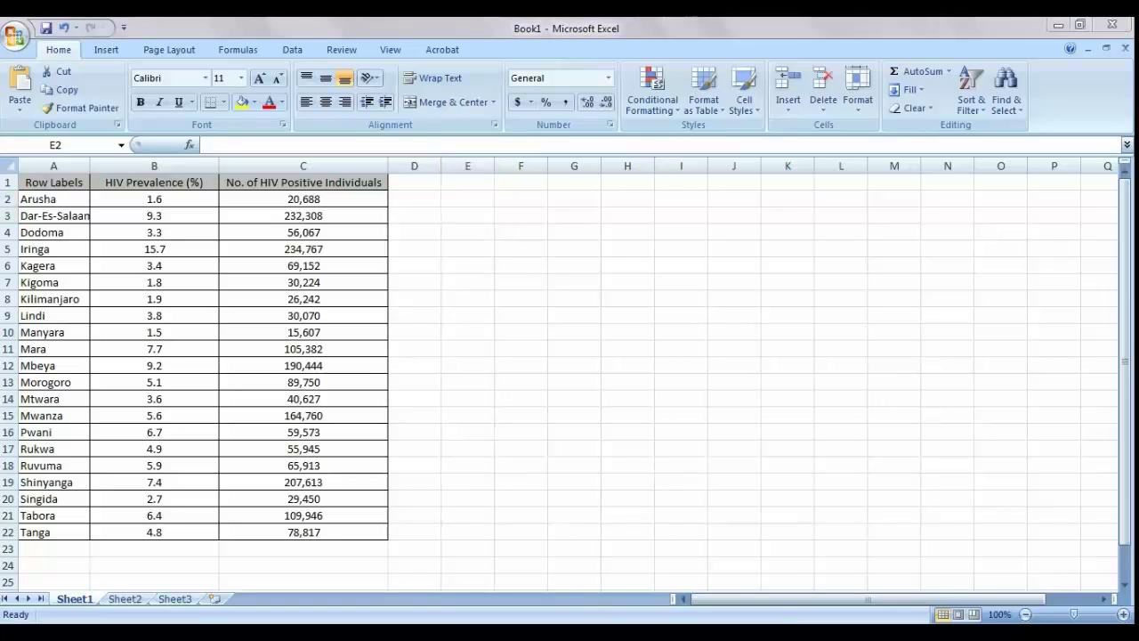
pyautogui.click(540, 580)
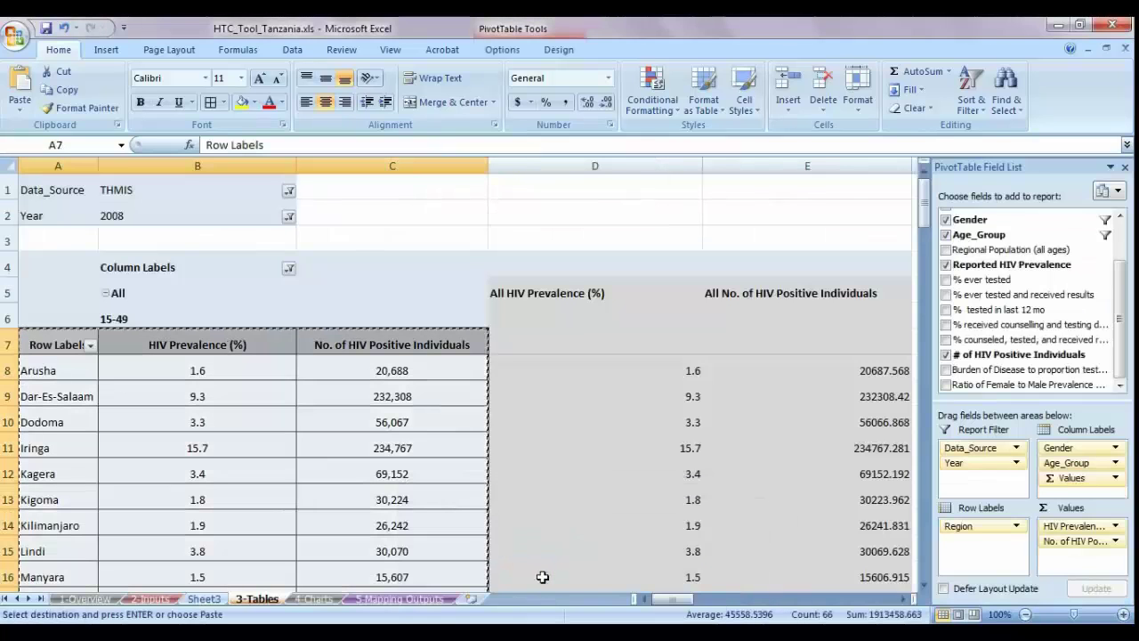
# Step: Cancel the pending copy of the table and show the source data on the 2-Inputs sheet
pyautogui.click(509, 528)
pyautogui.press('Escape')
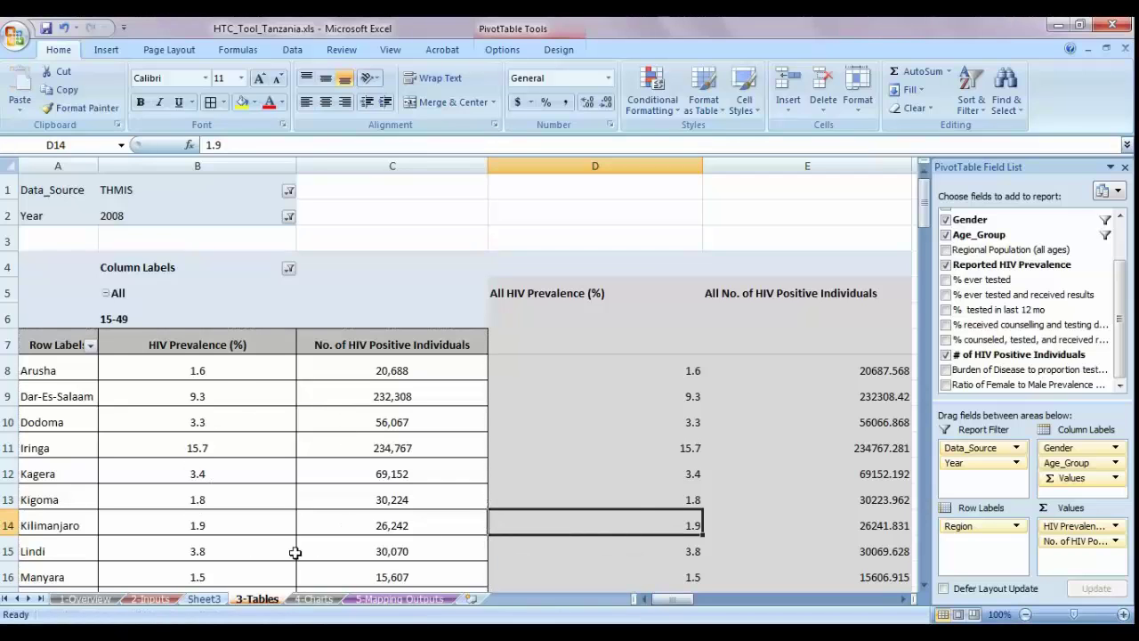
pyautogui.click(151, 599)
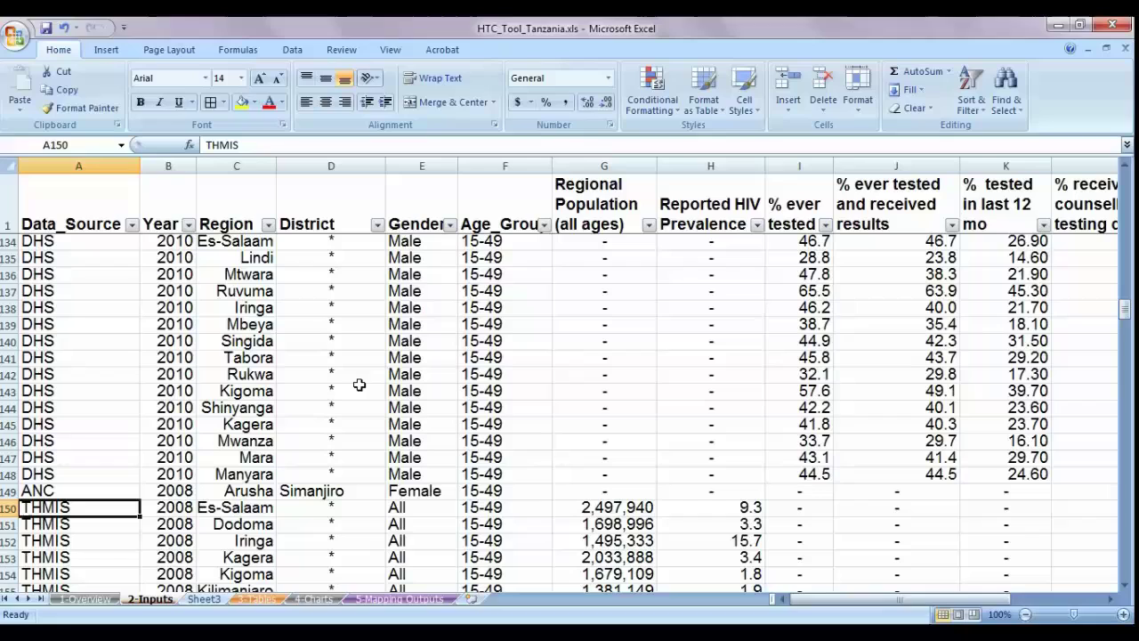
# Step: Return to the 3-Tables sheet and refresh the PivotTable from its source data
pyautogui.click(257, 599)
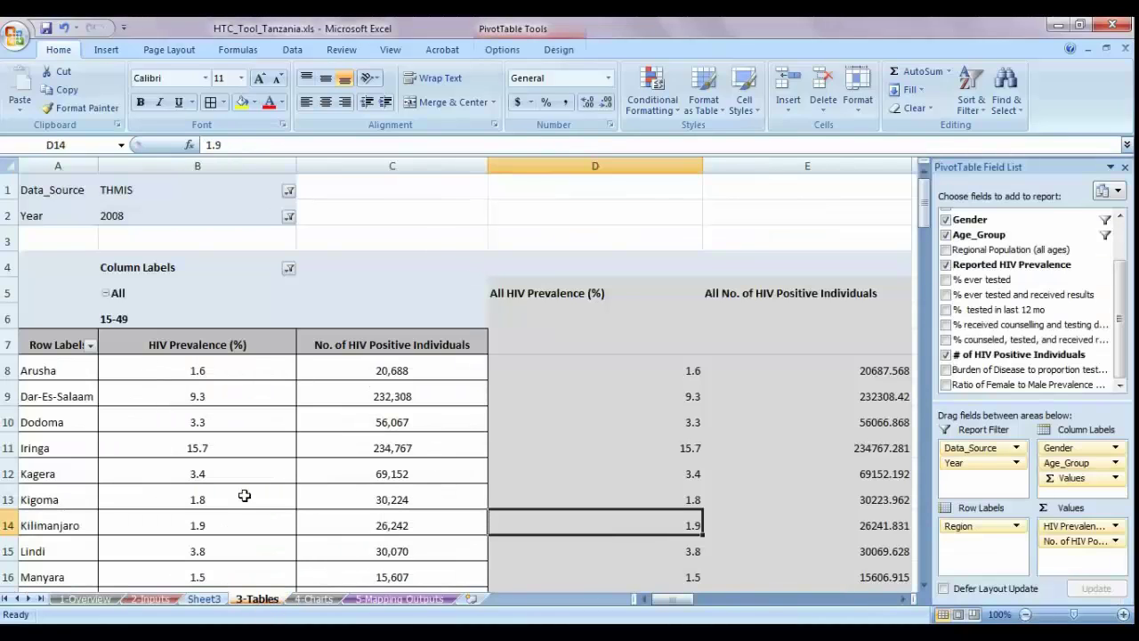
pyautogui.moveTo(243, 495)
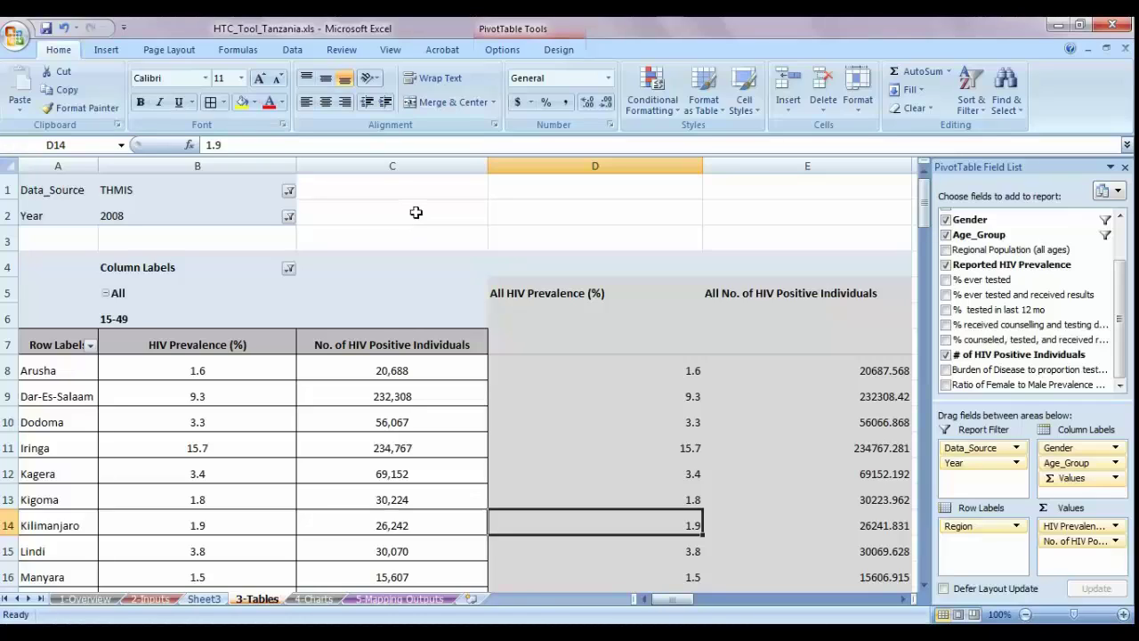
pyautogui.rightClick(375, 392)
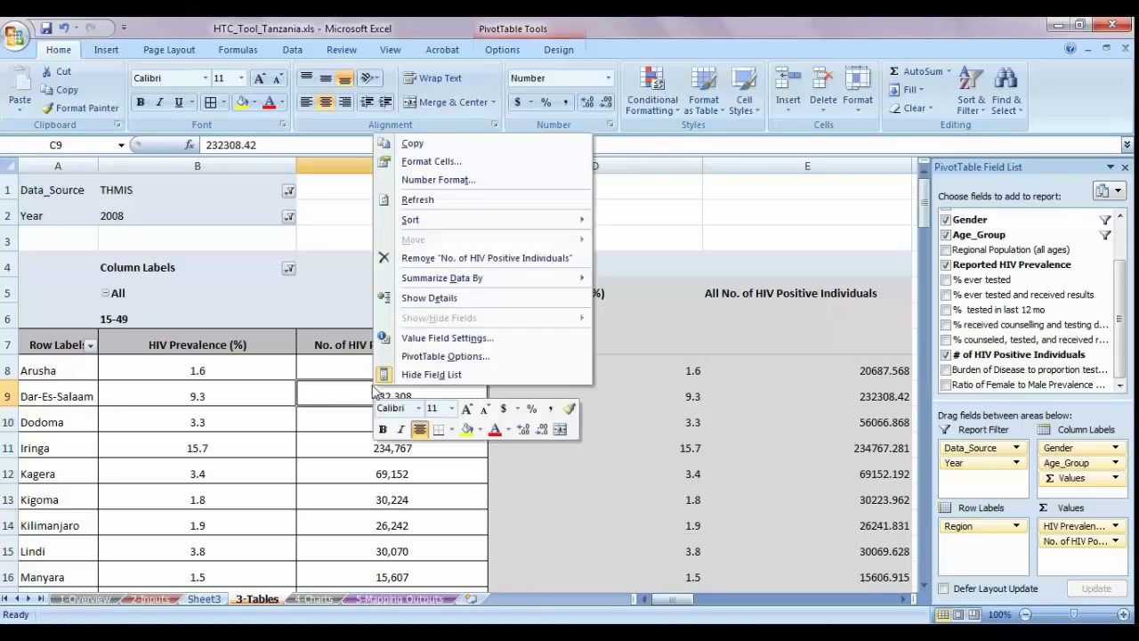
pyautogui.click(432, 200)
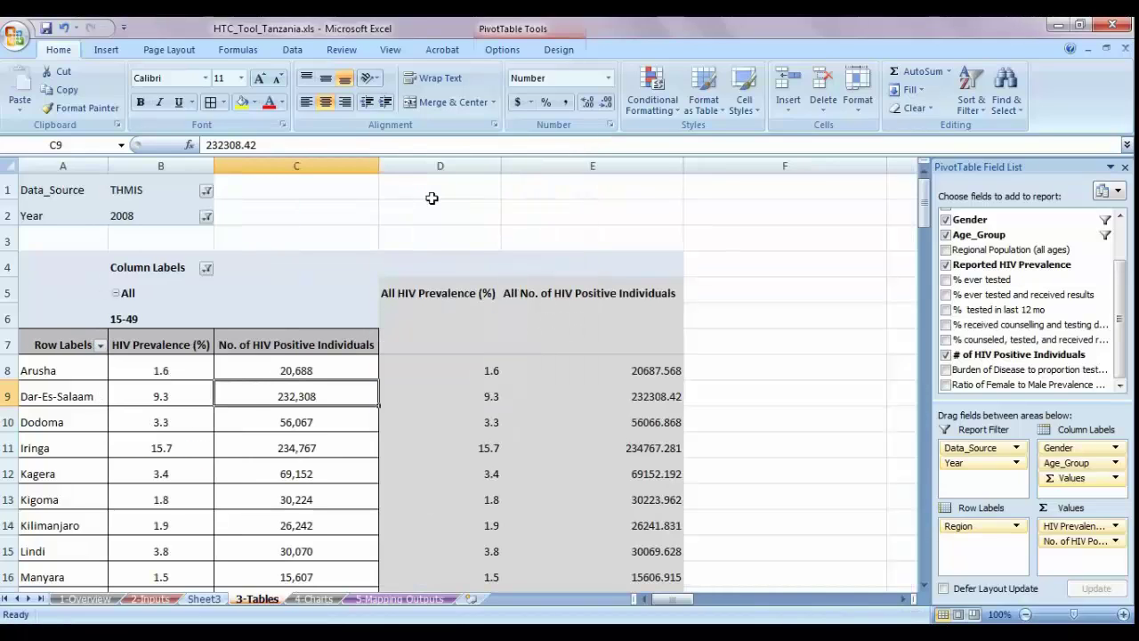